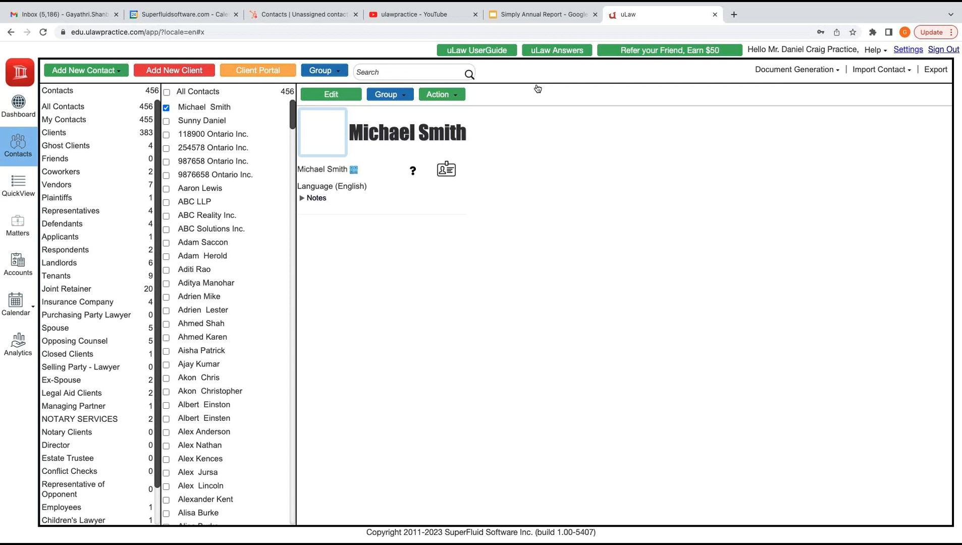
# - Open the Law Society compliance documents for client management of the selected contact
pyautogui.moveTo(794, 70)
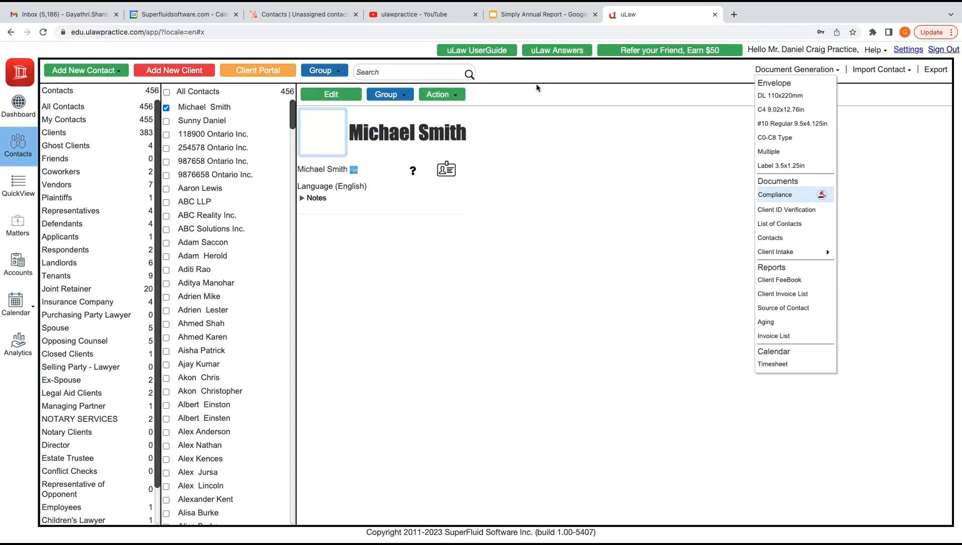
pyautogui.click(775, 195)
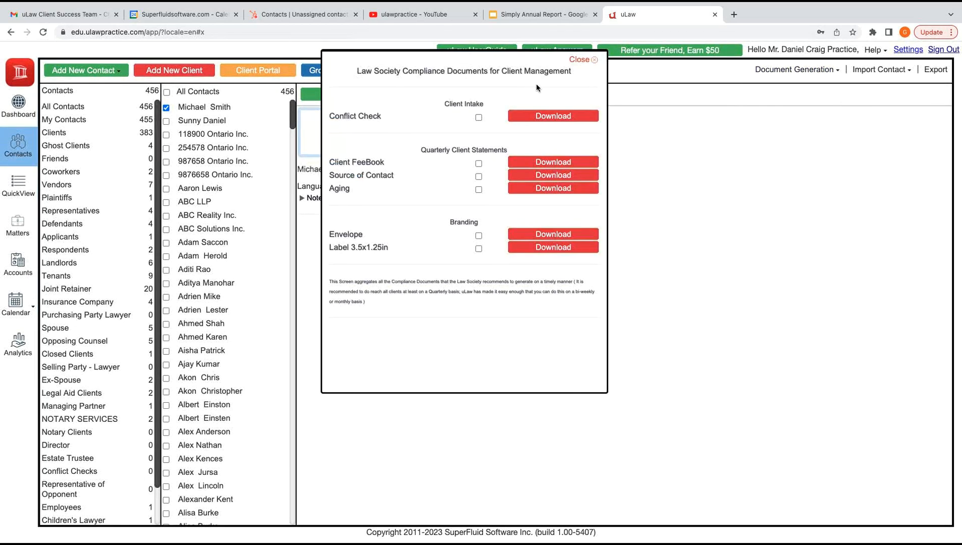
# - Switch to the Simply Annual Report presentation in Google Slides, review the slide on Law Society compliance documents, and return to uLaw
pyautogui.hotkey('ctrl', 'shift', 'Tab')
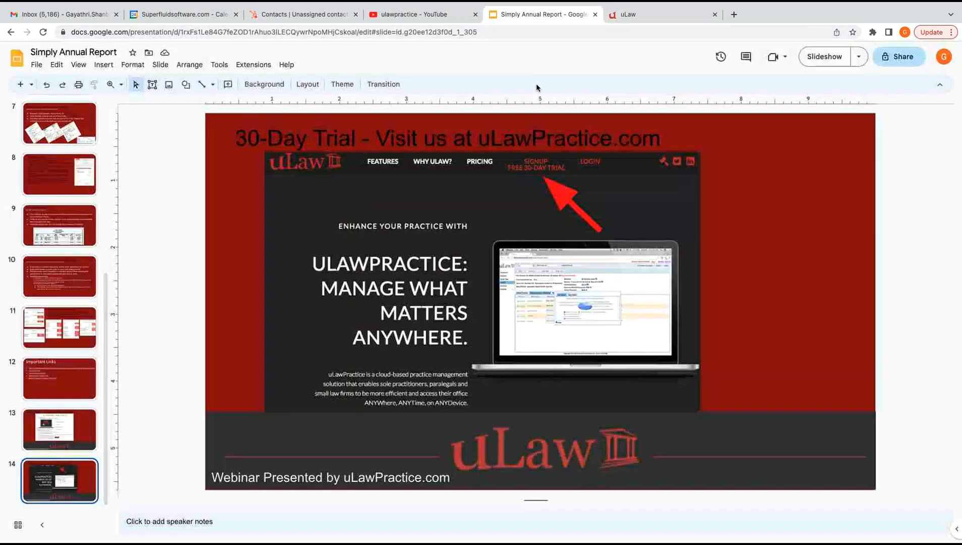
pyautogui.press('Up')
pyautogui.press('Up')
pyautogui.press('Up')
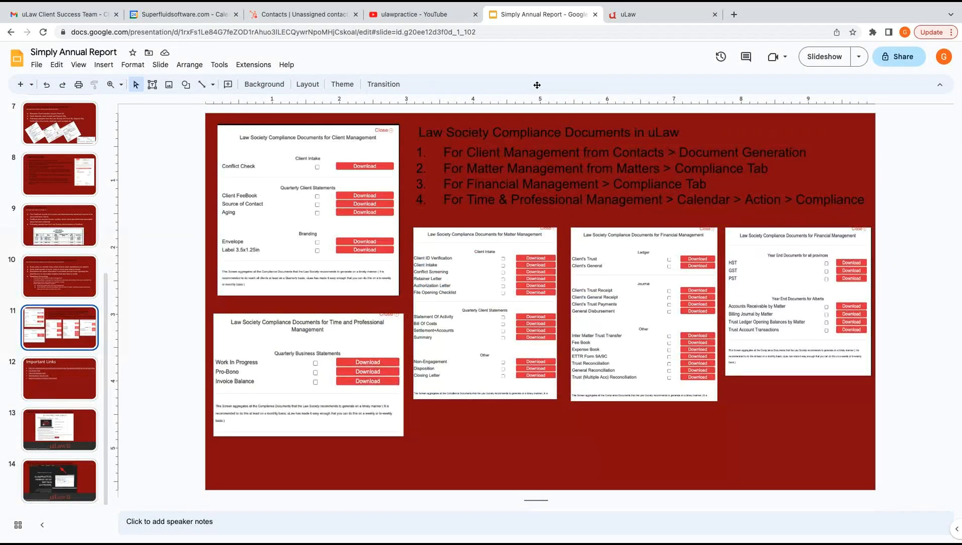
pyautogui.press('Up')
pyautogui.press('Up')
pyautogui.press('Down')
pyautogui.press('Down')
pyautogui.hotkey('ctrl', 'Tab')
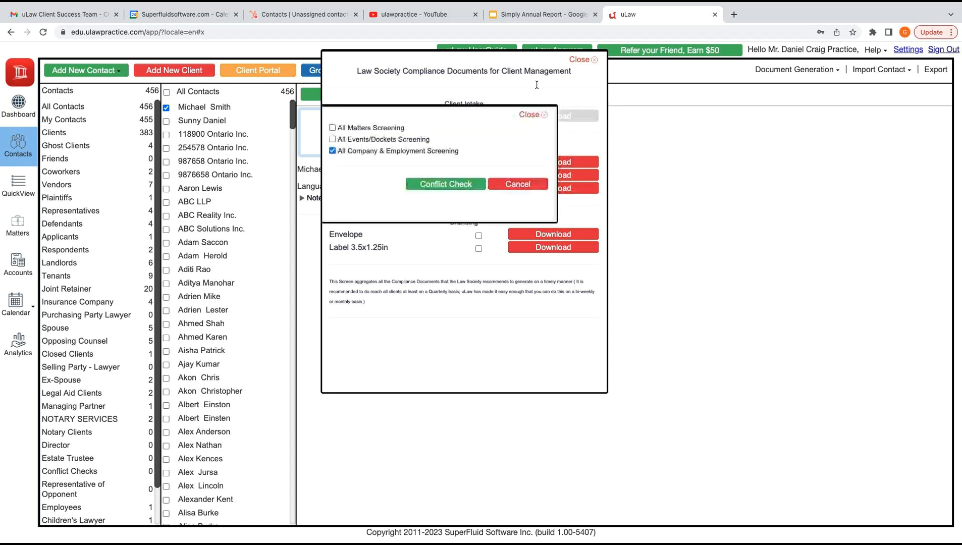
# - Generate the contact's Conflict Check with all matters, all events/dockets and all company and employment screening, and view the report
pyautogui.click(333, 140)
pyautogui.click(333, 128)
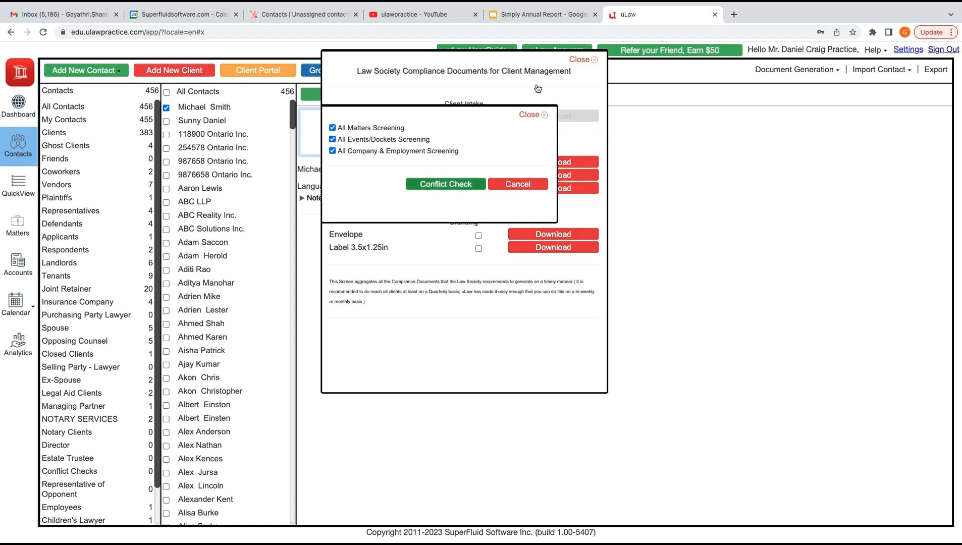
pyautogui.click(446, 184)
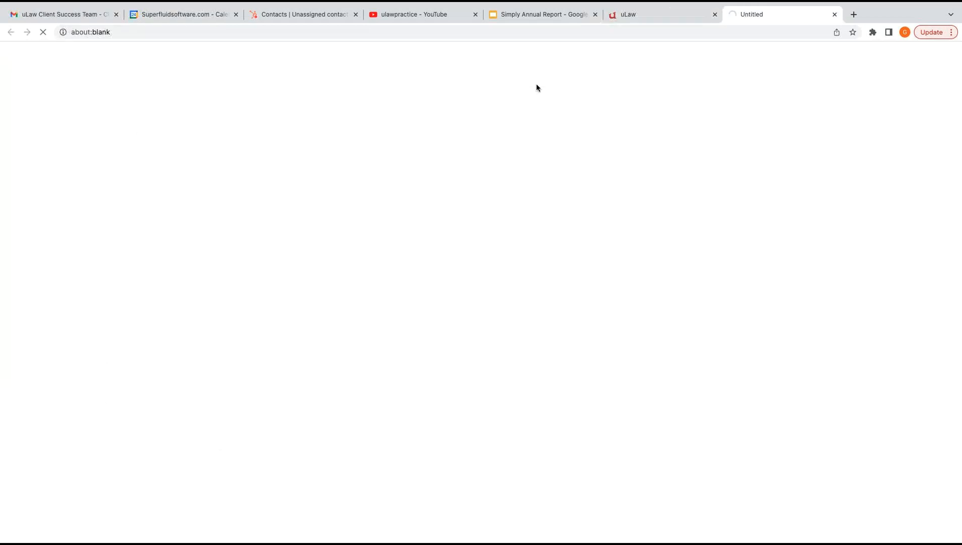
pyautogui.click(661, 14)
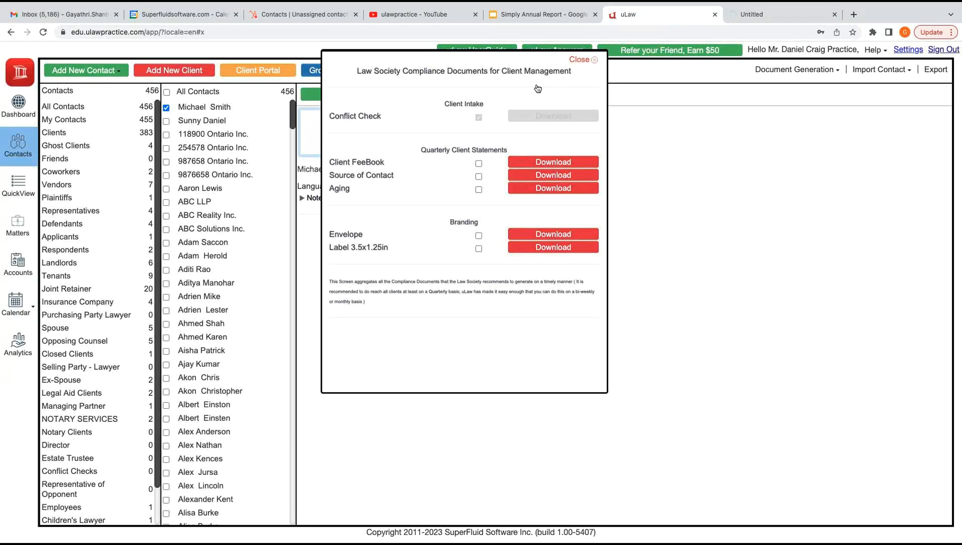
pyautogui.click(538, 88)
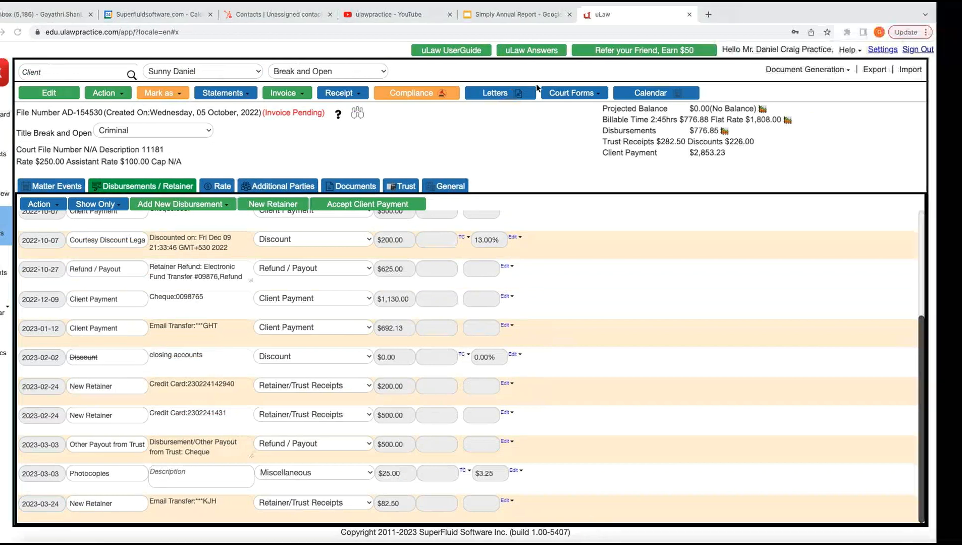
pyautogui.scroll(-1, 537, 88)
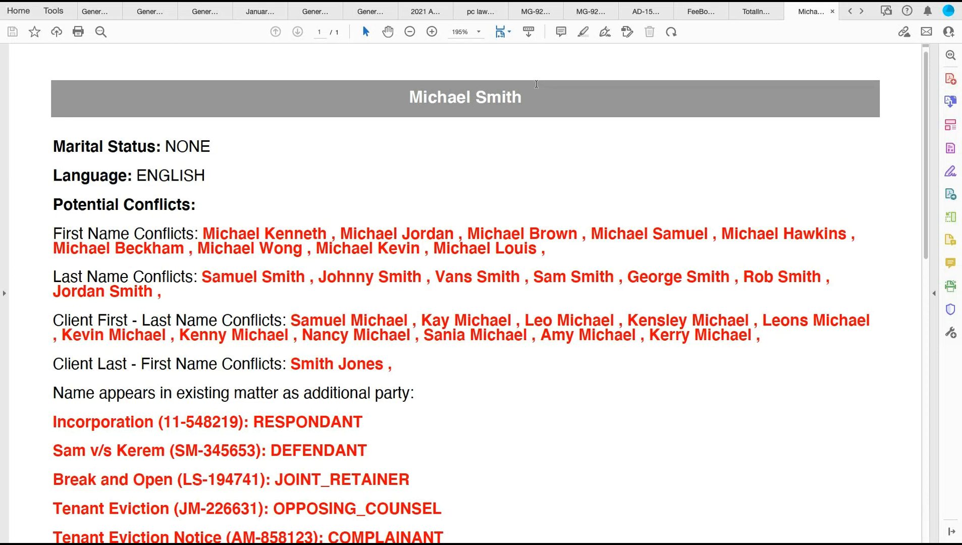
pyautogui.press('super+Tab')
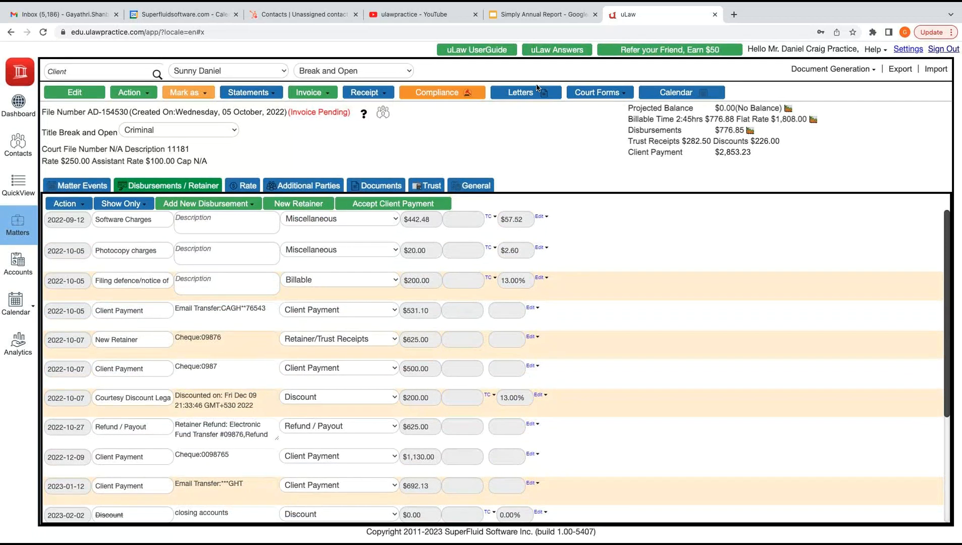
# - Examine the Law Society compliance documents for matter management offered for the Break and Open matter
pyautogui.click(537, 89)
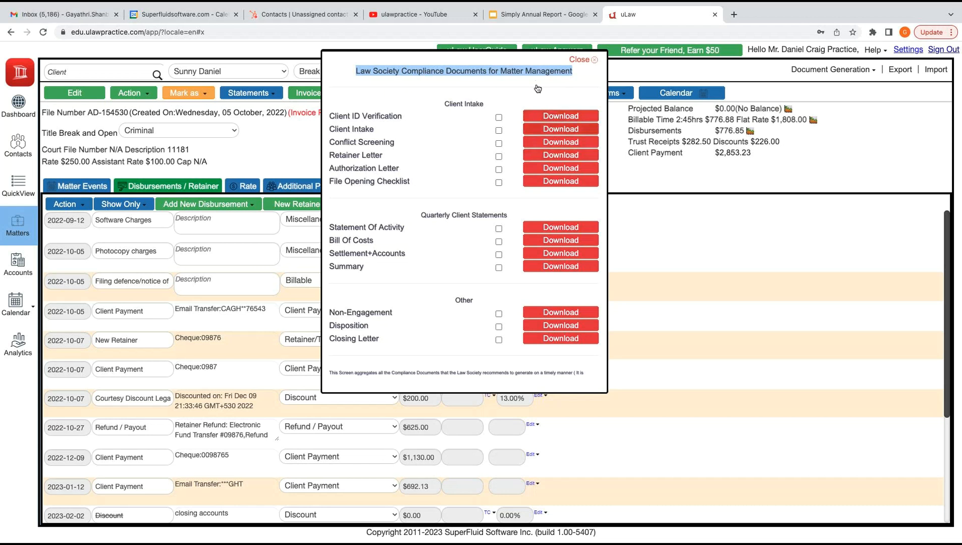
pyautogui.click(537, 88)
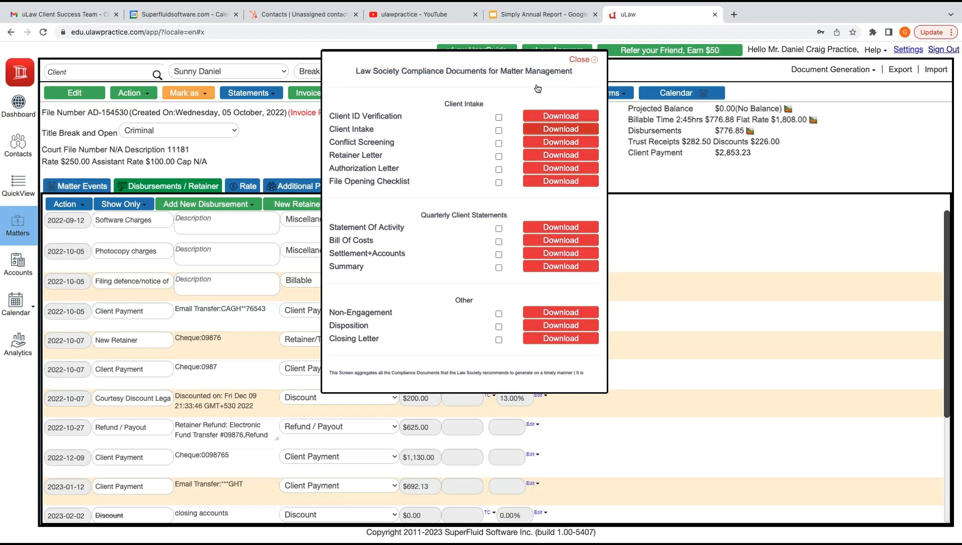
pyautogui.press('Escape')
pyautogui.press('Escape')
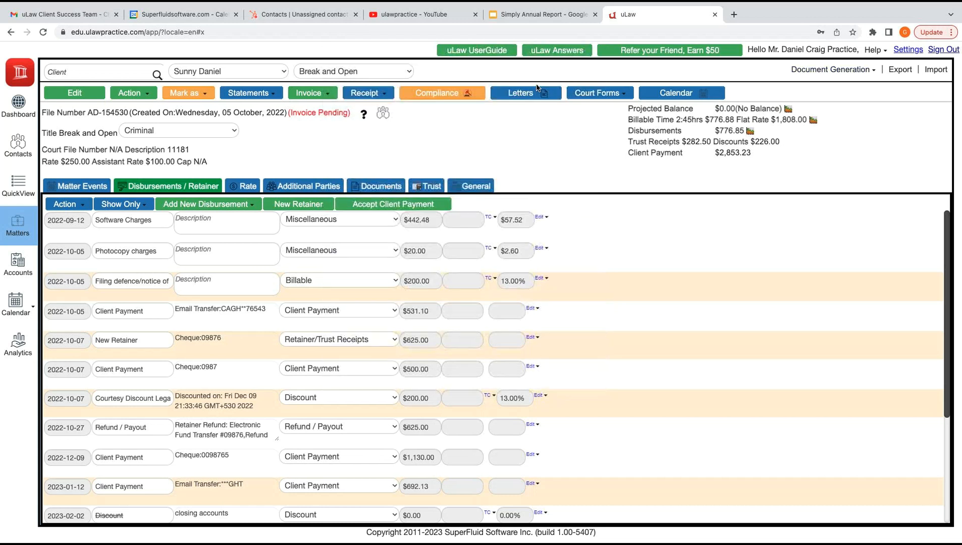
pyautogui.click(442, 93)
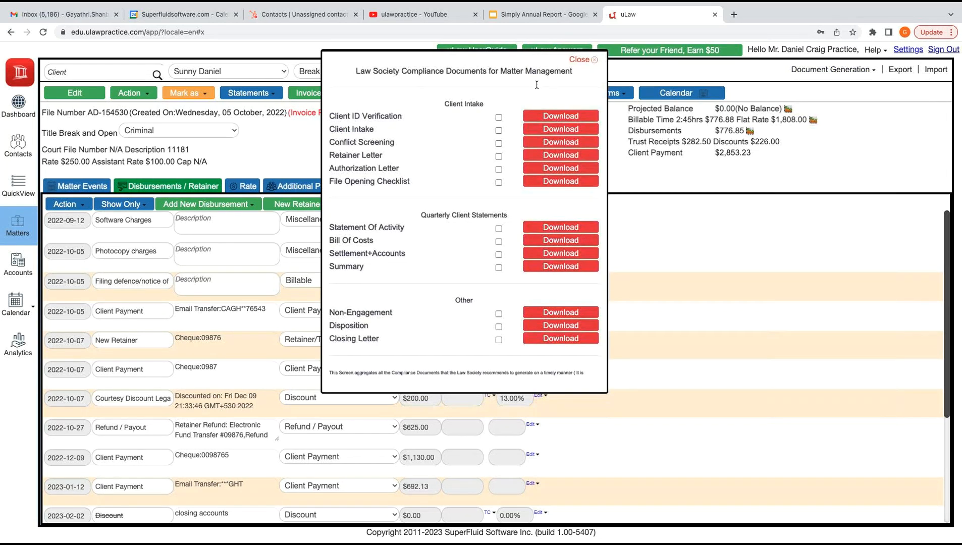
pyautogui.press('Escape')
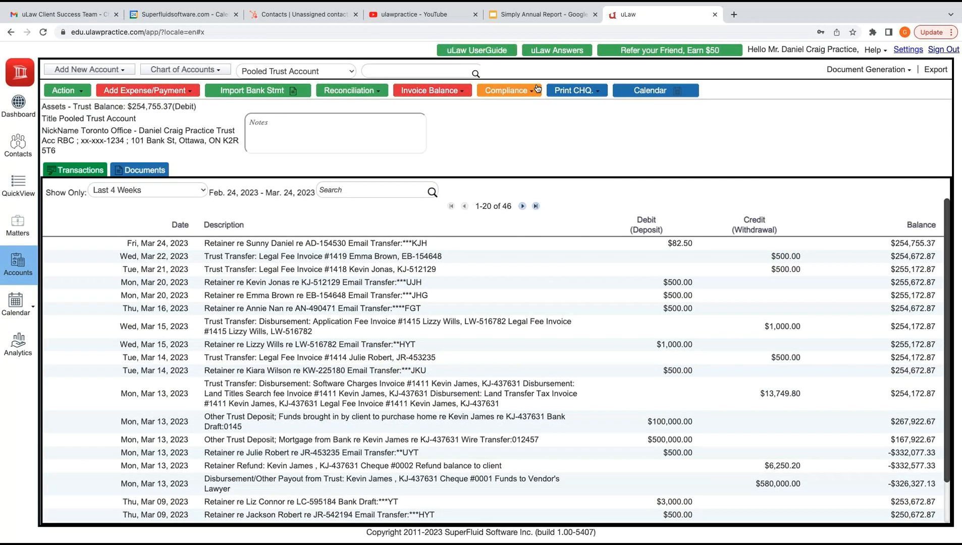
# - Review the monthly and year-end compliance document lists of the Pooled Trust Account, including the year-end documents for Alberta
pyautogui.click(537, 89)
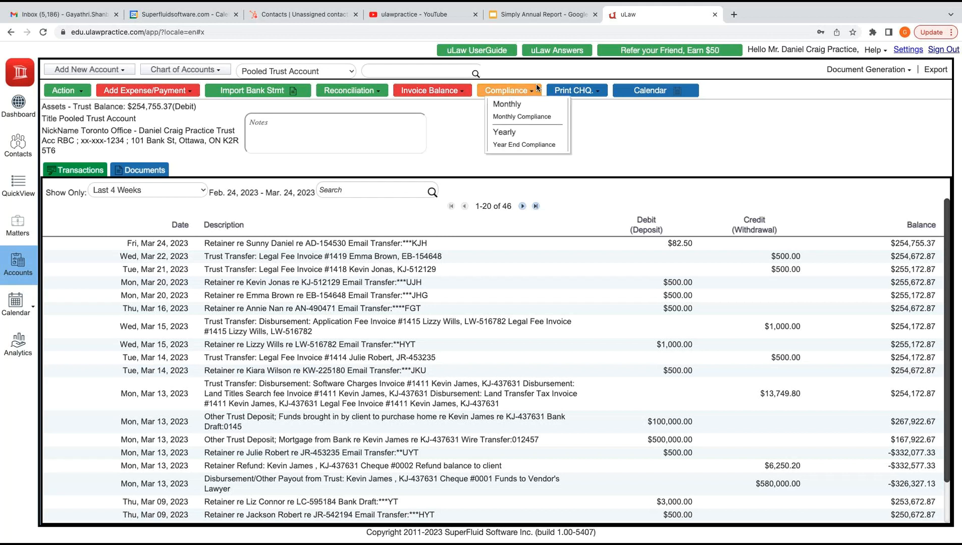
pyautogui.click(527, 116)
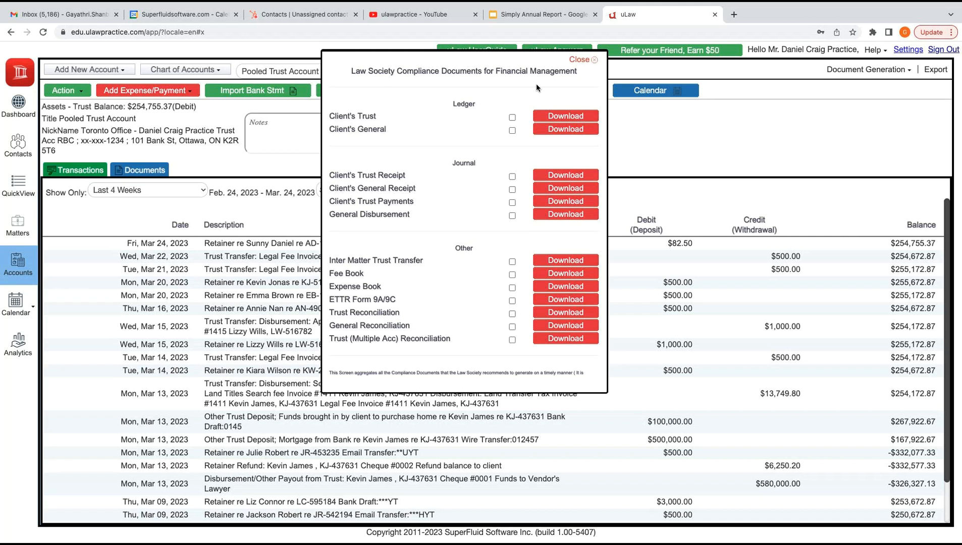
pyautogui.click(538, 88)
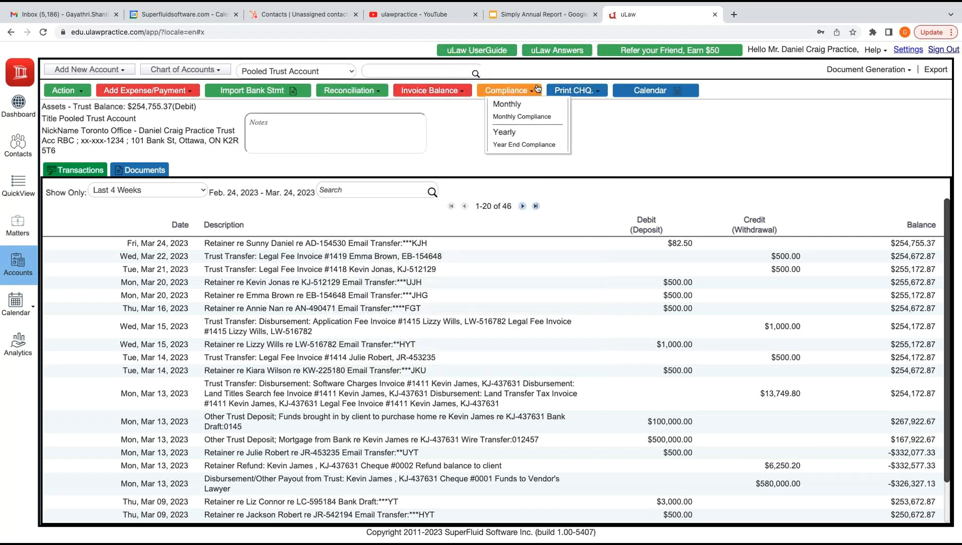
pyautogui.press('Down')
pyautogui.press('Return')
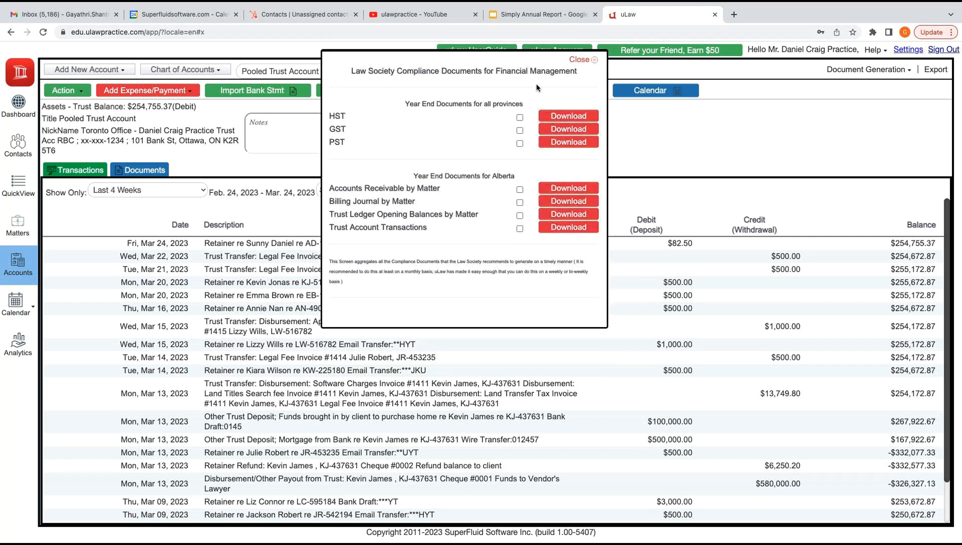
pyautogui.moveTo(510, 176); pyautogui.dragTo(414, 176)
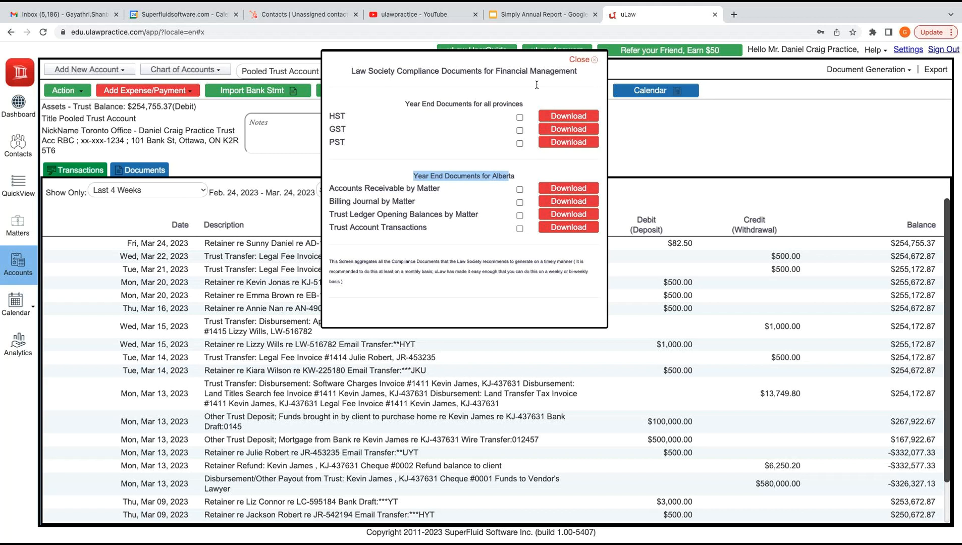
pyautogui.moveTo(515, 176); pyautogui.dragTo(413, 176)
pyautogui.click(583, 59)
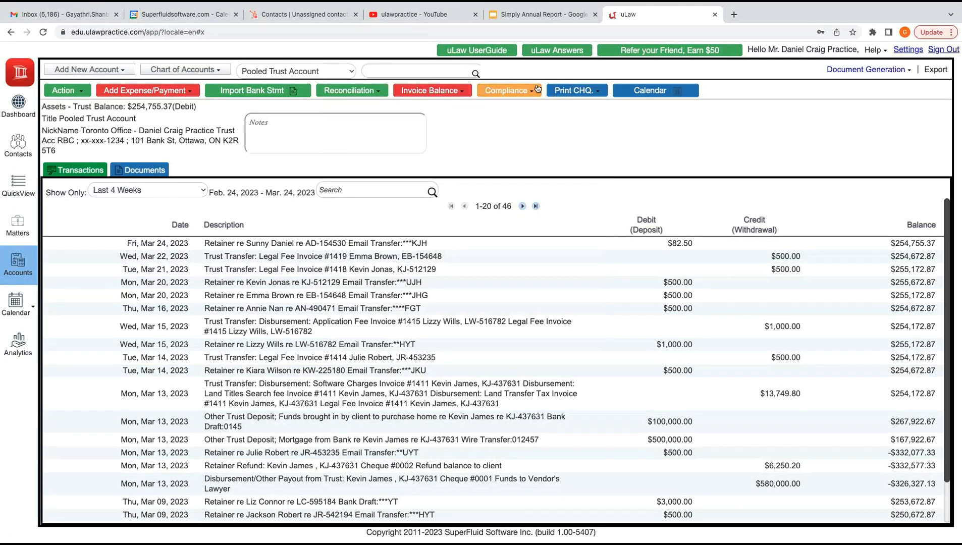
# - View the financial management compliance documents through the account's document generation options and close the list
pyautogui.moveTo(869, 70)
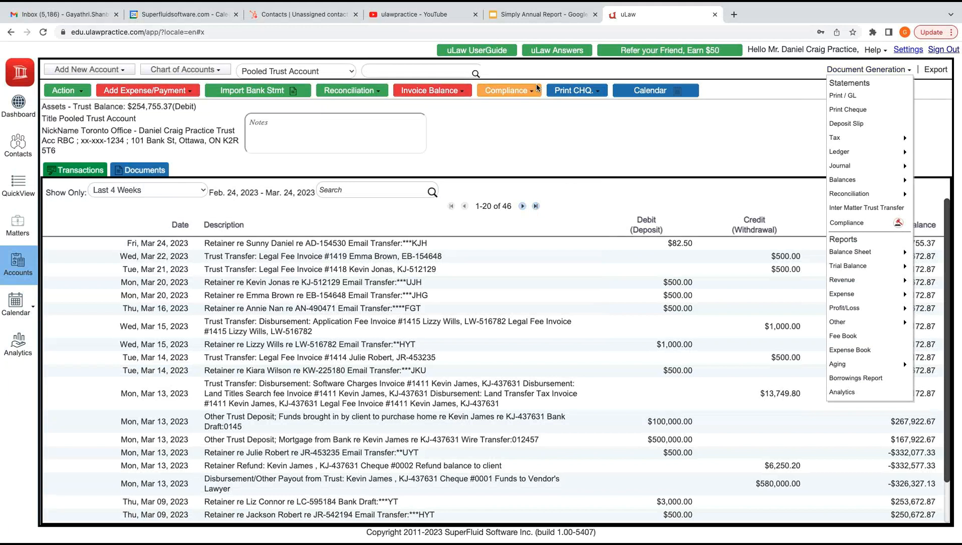
pyautogui.click(853, 222)
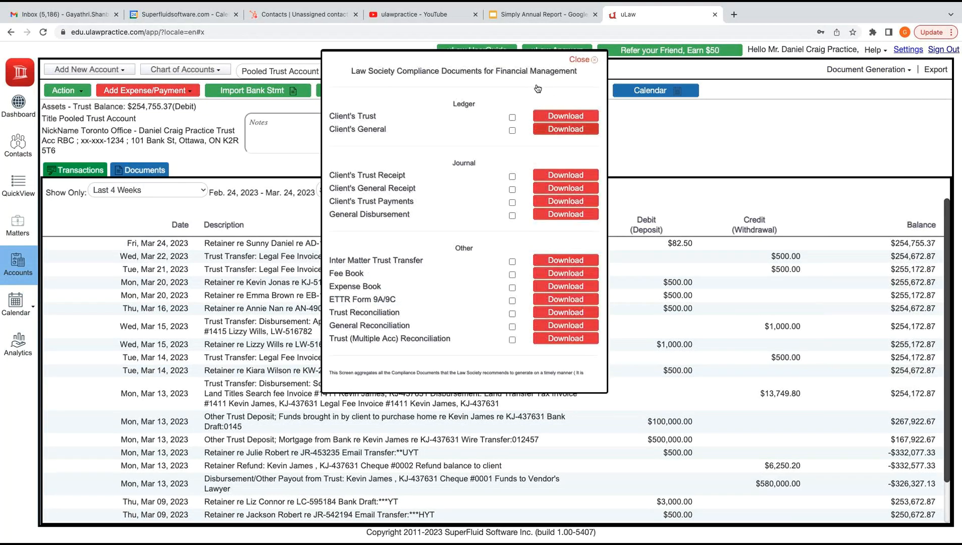
pyautogui.scroll(-1, 537, 88)
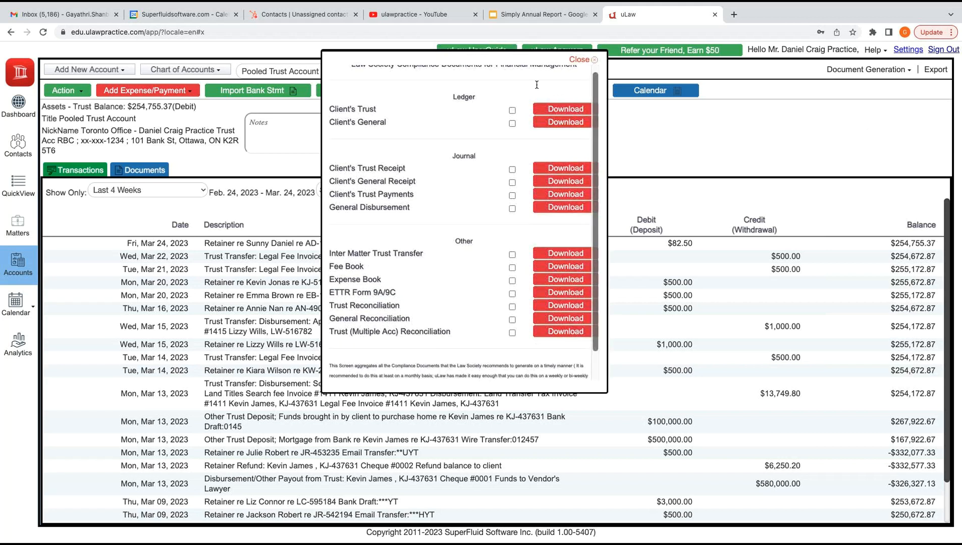
pyautogui.click(583, 59)
pyautogui.click(537, 87)
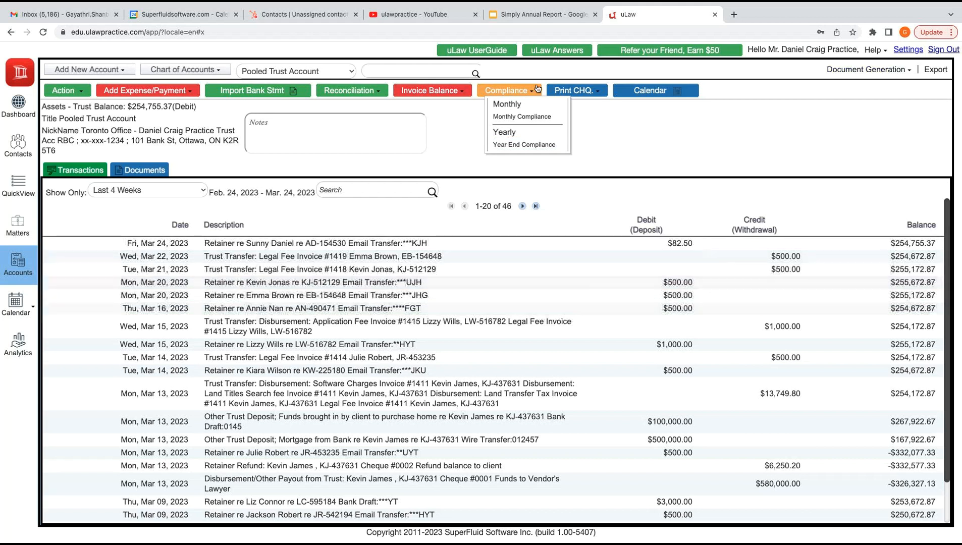
# - Open the Law Society compliance documents for time and professional management from the calendar's actions
pyautogui.click(537, 89)
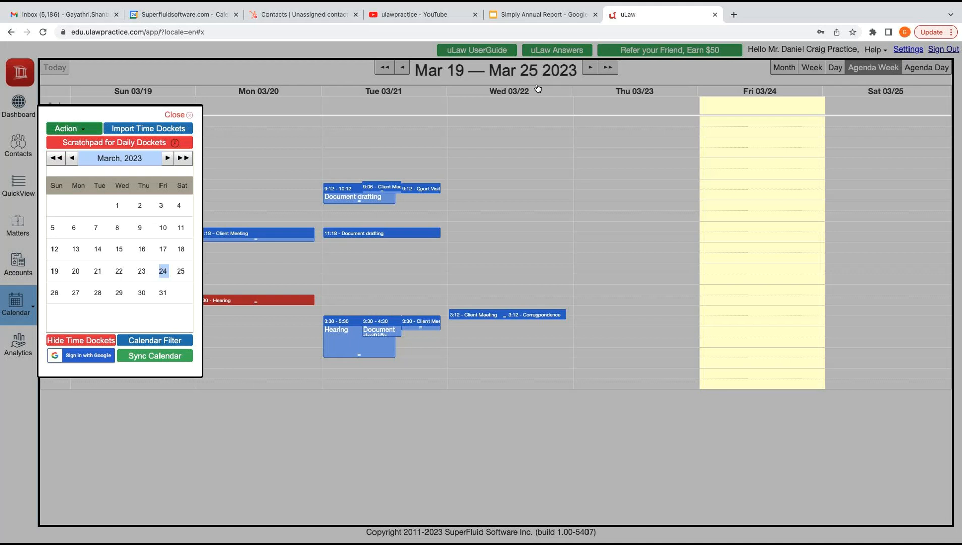
pyautogui.click(75, 128)
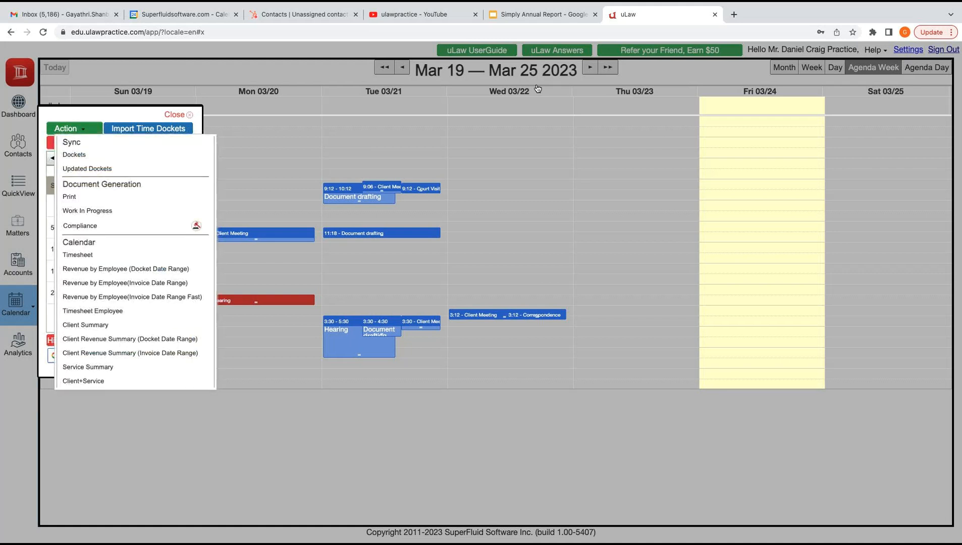
pyautogui.click(74, 129)
pyautogui.click(74, 129)
pyautogui.click(80, 226)
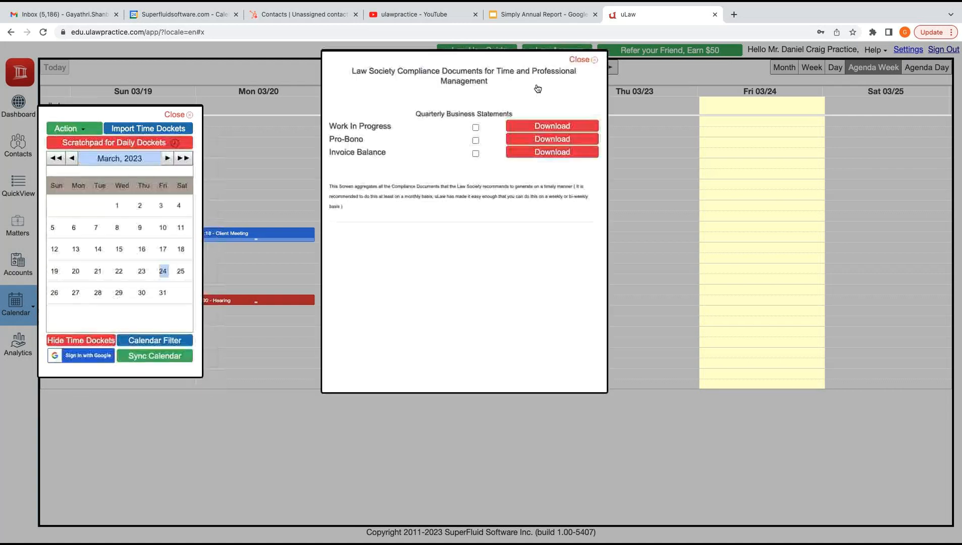
# - Review the Work In Progress statement's download options, including date range, file format and document date
pyautogui.click(552, 126)
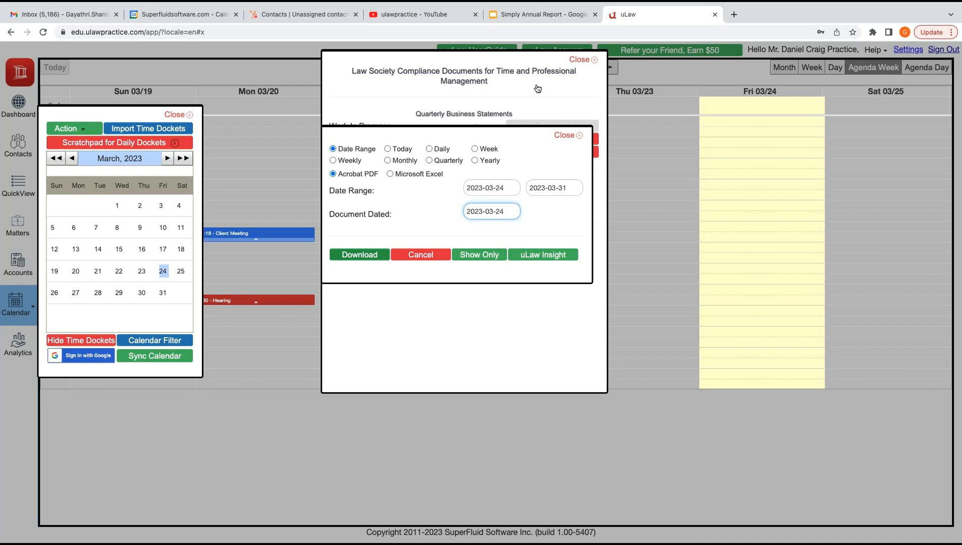
pyautogui.click(538, 88)
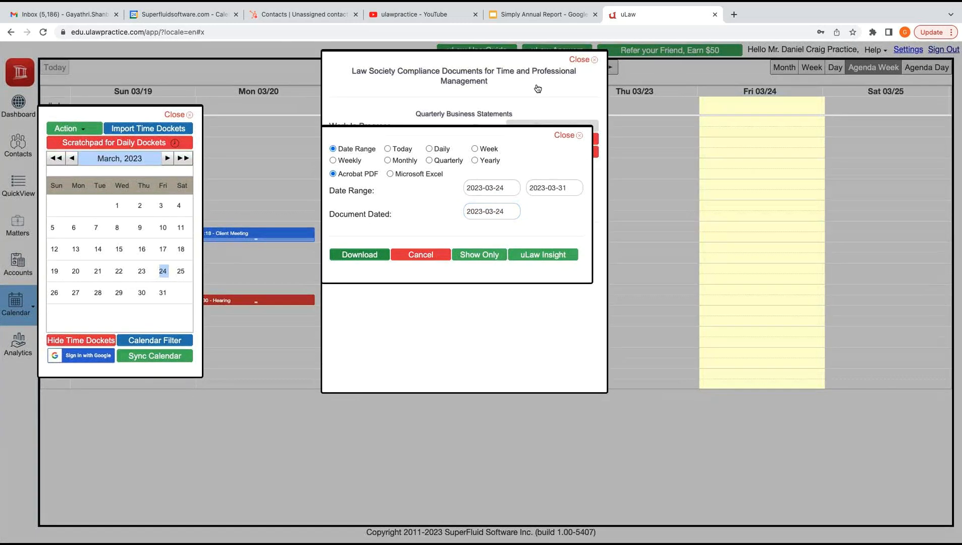
pyautogui.moveTo(362, 255); pyautogui.dragTo(488, 188)
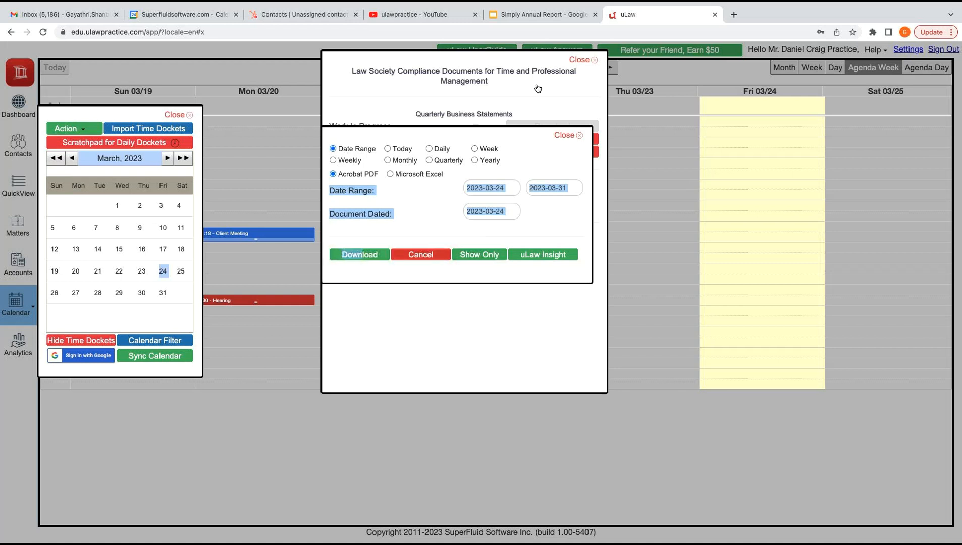
pyautogui.click(480, 255)
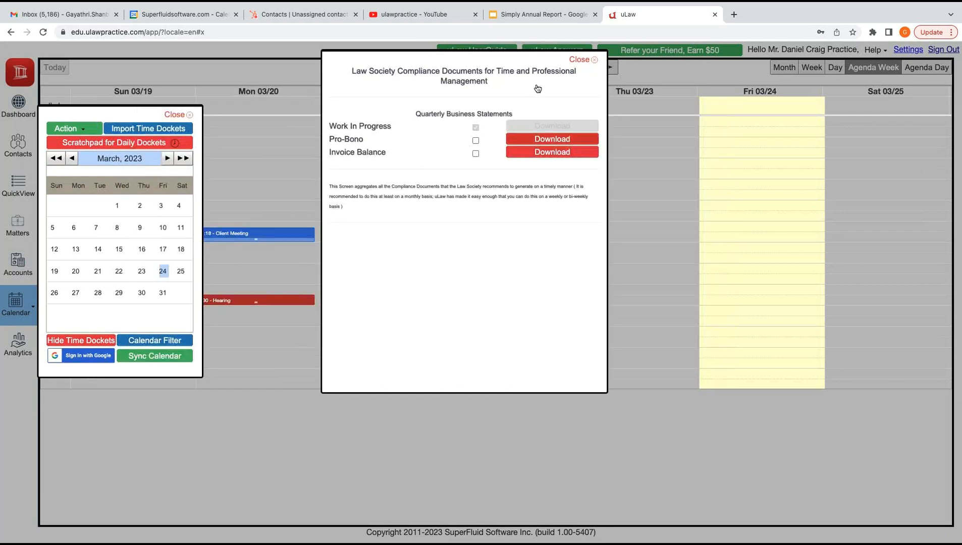
# - Download the Invoice Balance statement with the end date 2023-03-24
pyautogui.click(552, 153)
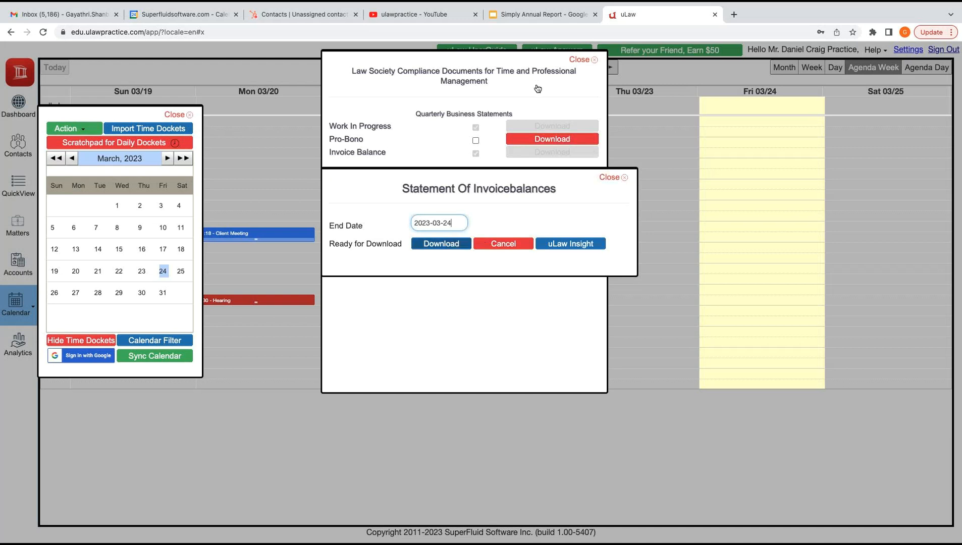
pyautogui.click(441, 244)
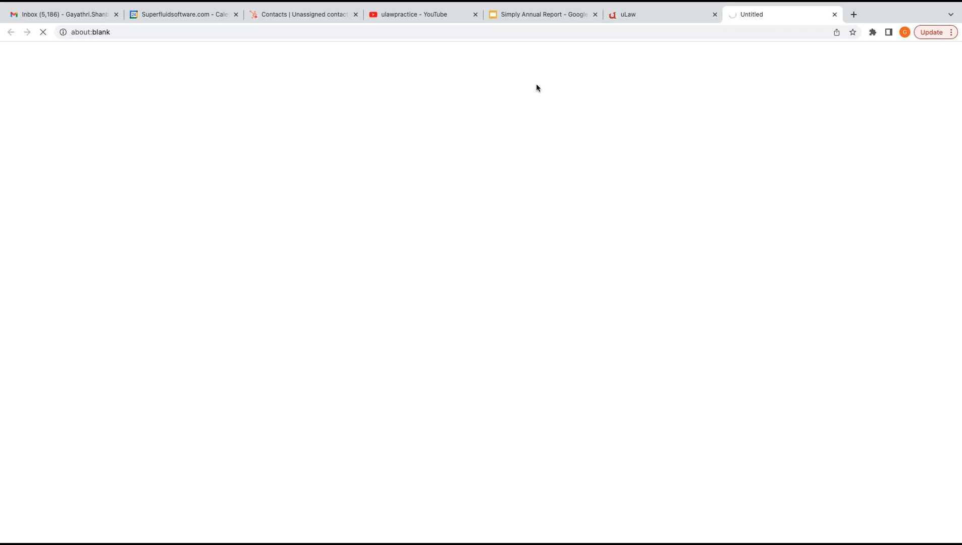
# - Return to uLaw and close the time and professional management compliance list and the calendar window
pyautogui.click(656, 14)
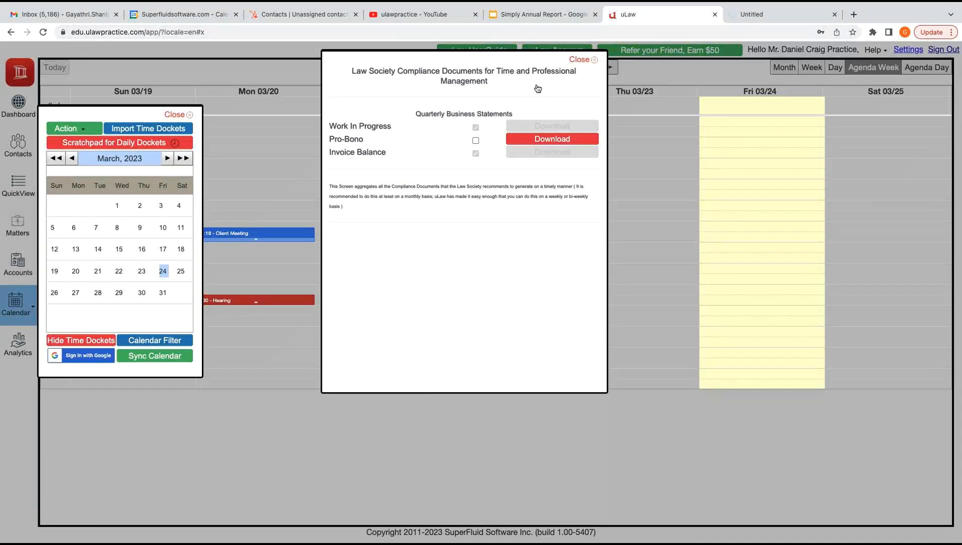
pyautogui.click(583, 59)
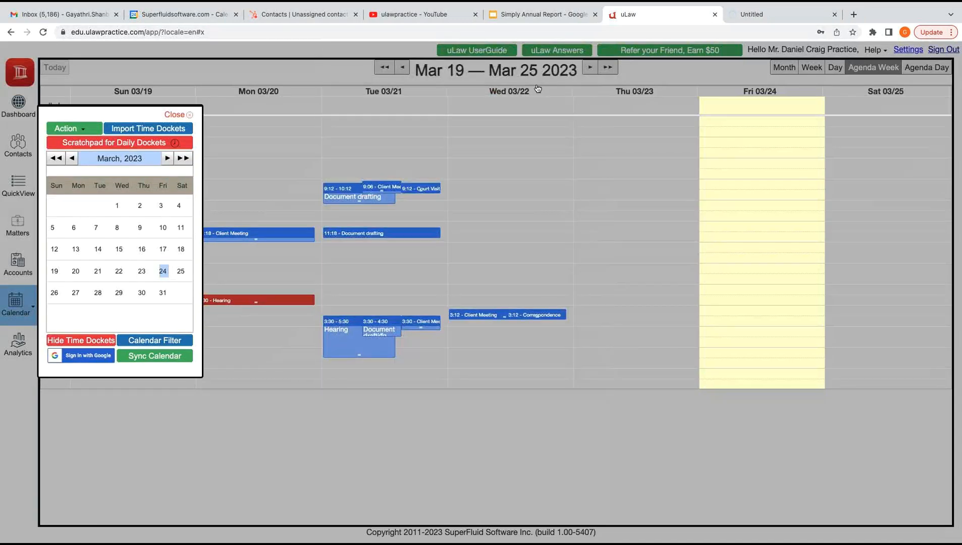
pyautogui.click(538, 89)
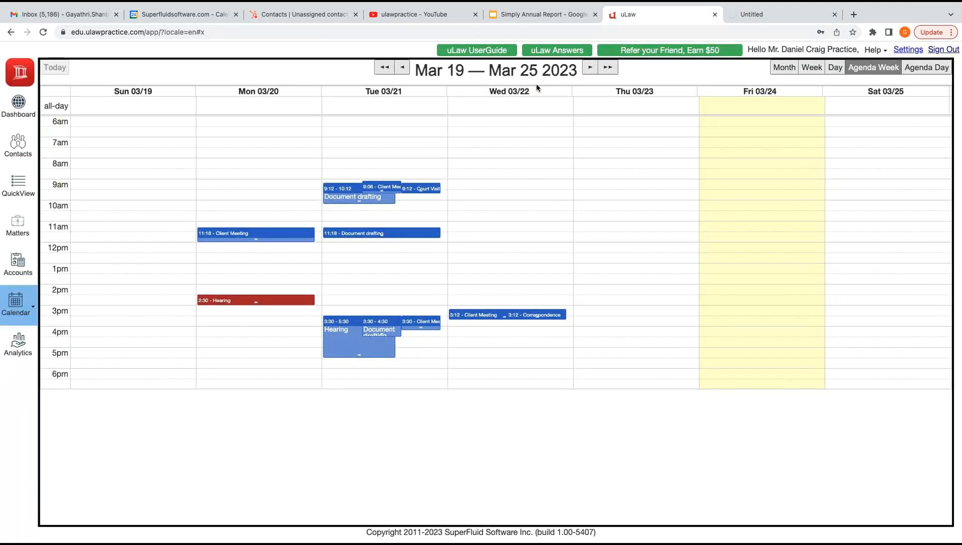
# - View the Law Society compliance documents for client management through the contacts' document generation options and close the list
pyautogui.click(18, 145)
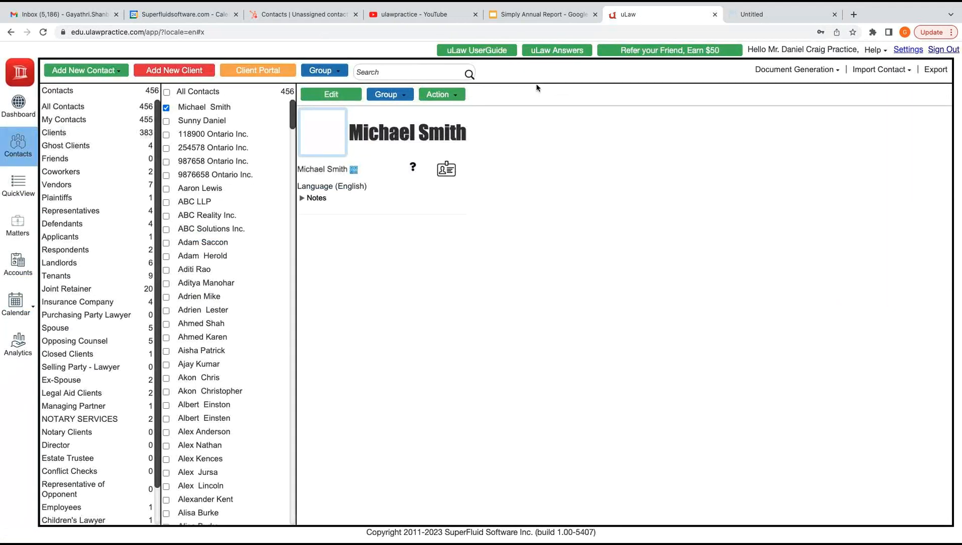
pyautogui.click(797, 69)
pyautogui.click(775, 195)
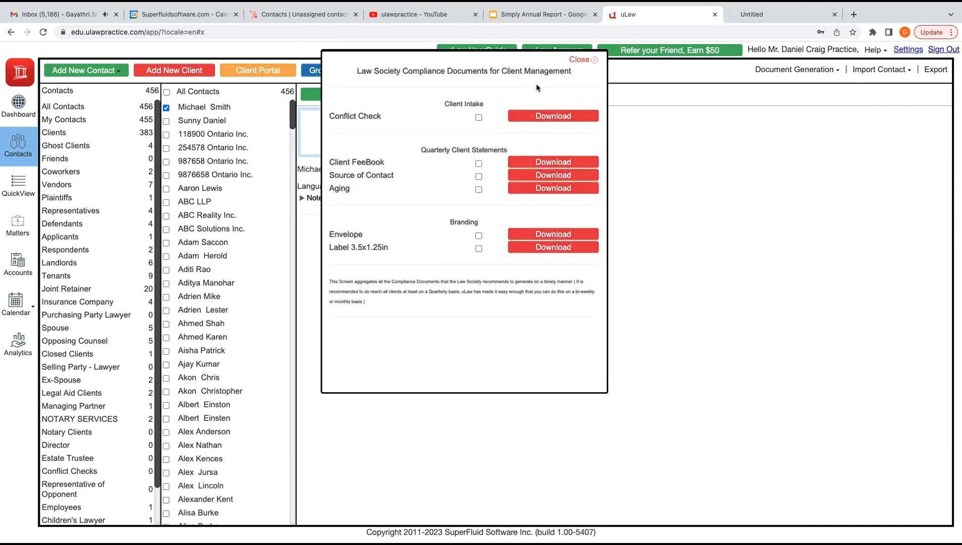
pyautogui.click(583, 59)
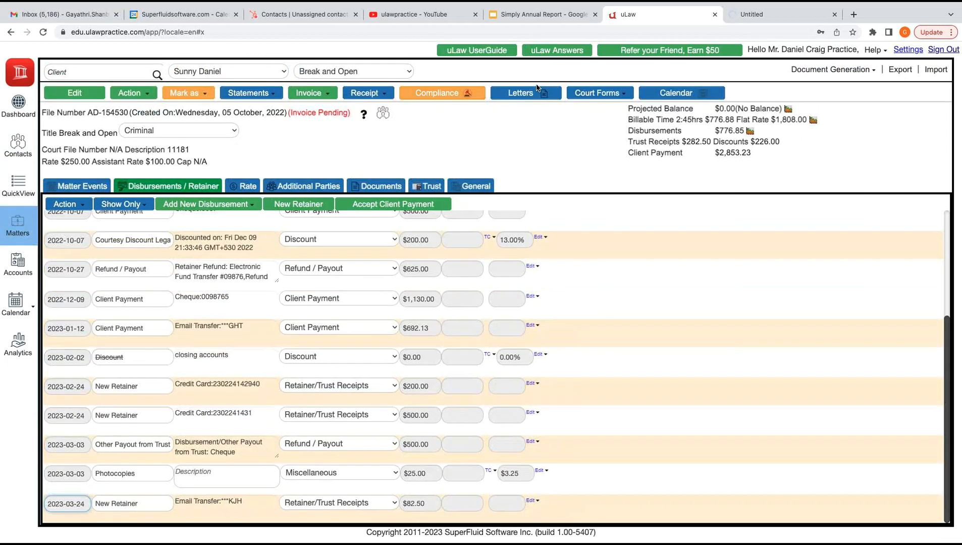
# - View the matter's Law Society compliance documents and the pooled trust account's monthly and yearly compliance options
pyautogui.click(437, 93)
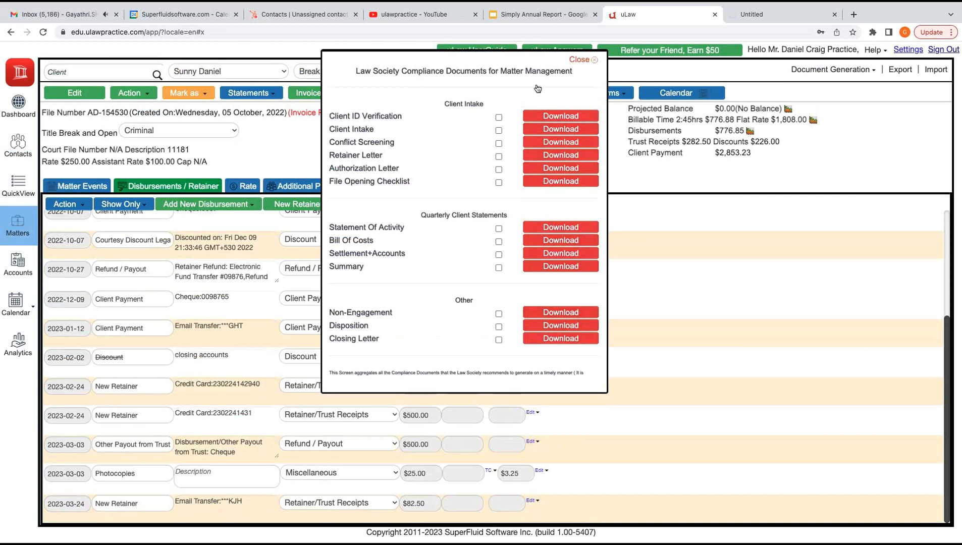
pyautogui.click(583, 60)
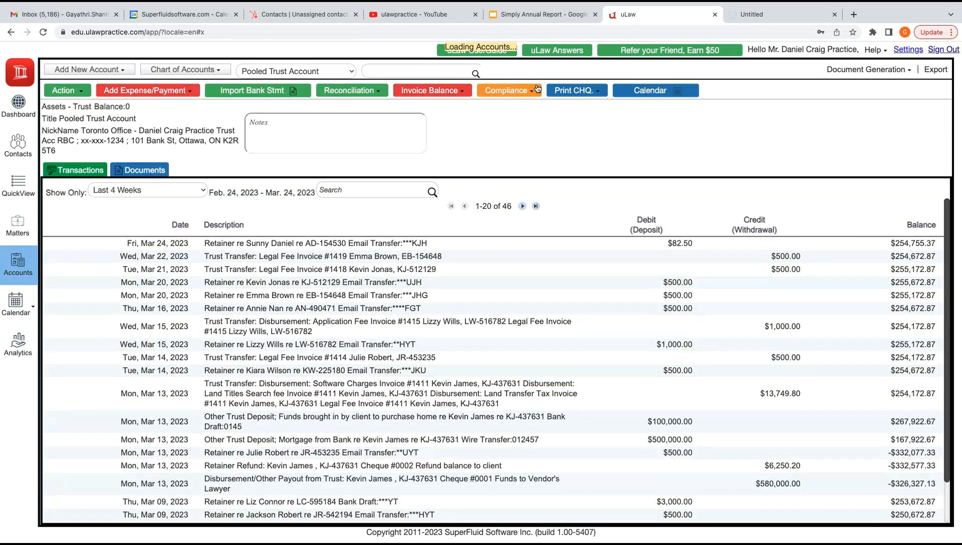
pyautogui.click(537, 89)
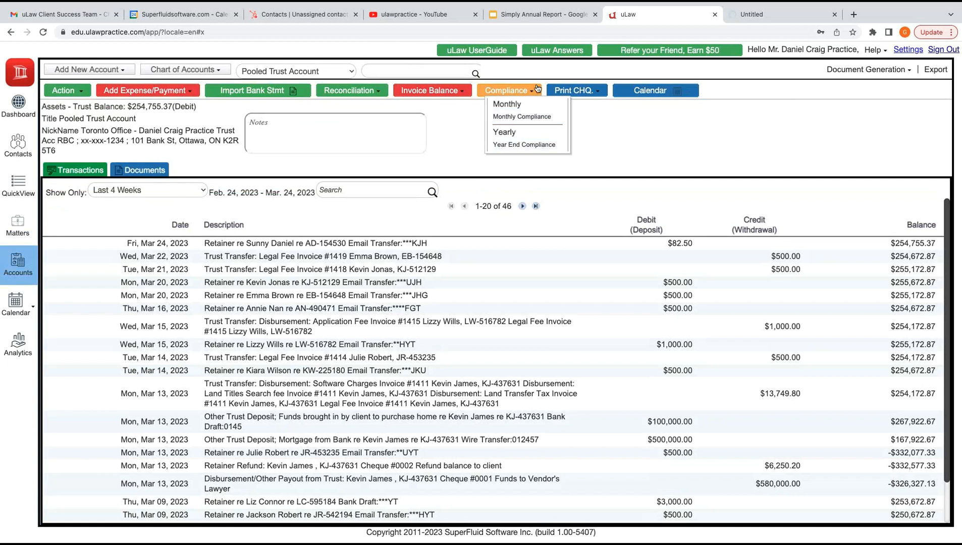
# - Open the time and professional management compliance documents from the calendar's actions within the account
pyautogui.click(537, 89)
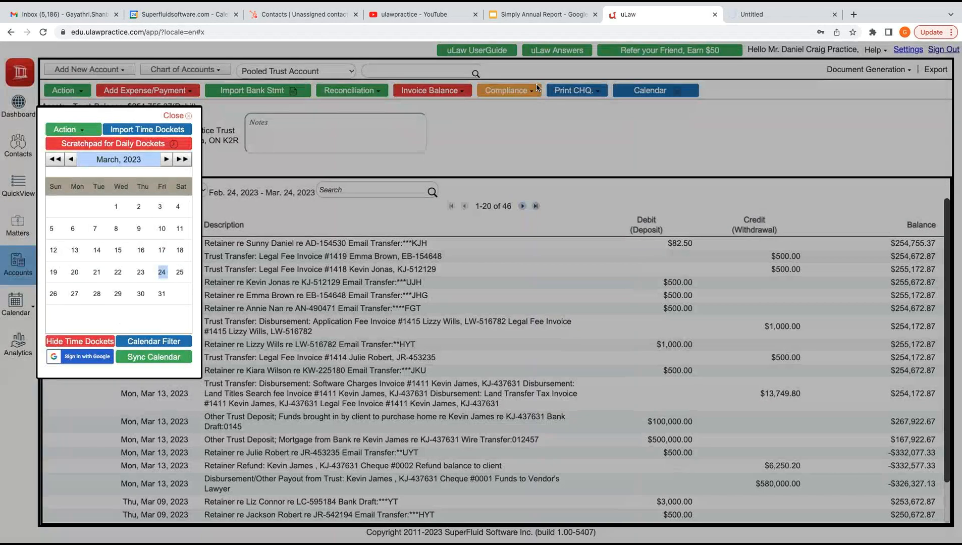
pyautogui.click(74, 129)
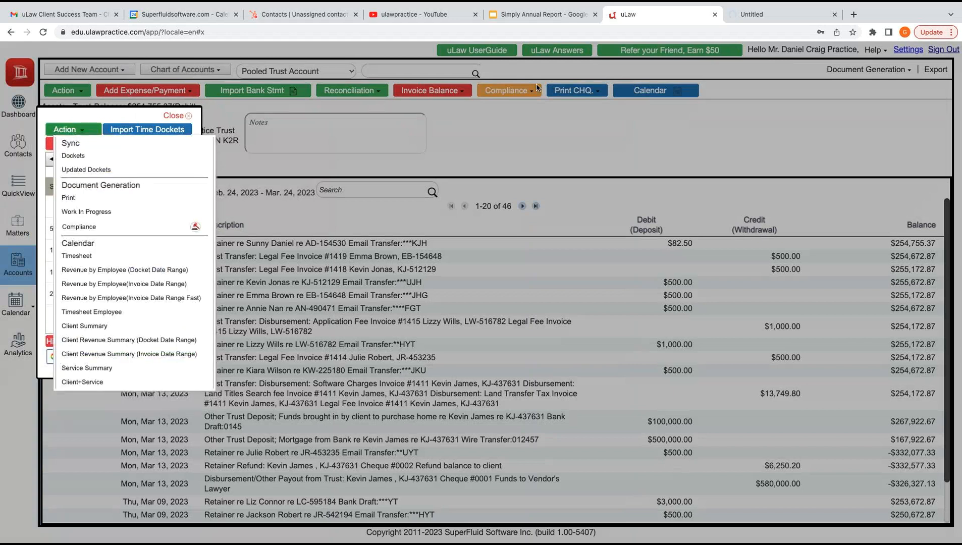
pyautogui.click(78, 226)
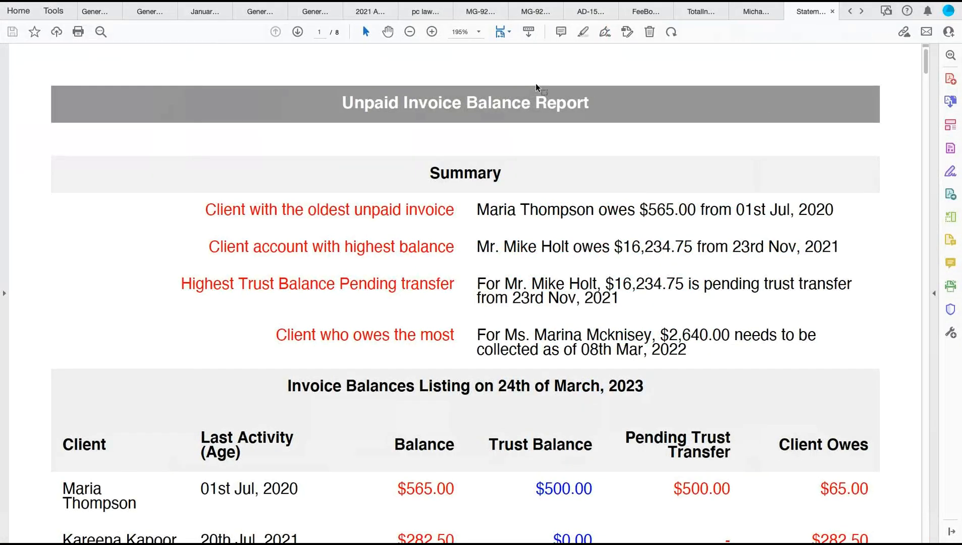
# - Examine the summary and client balances in the Unpaid Invoice Balance Report PDF, and close uLaw's compliance list and calendar window
pyautogui.press('super+minus')
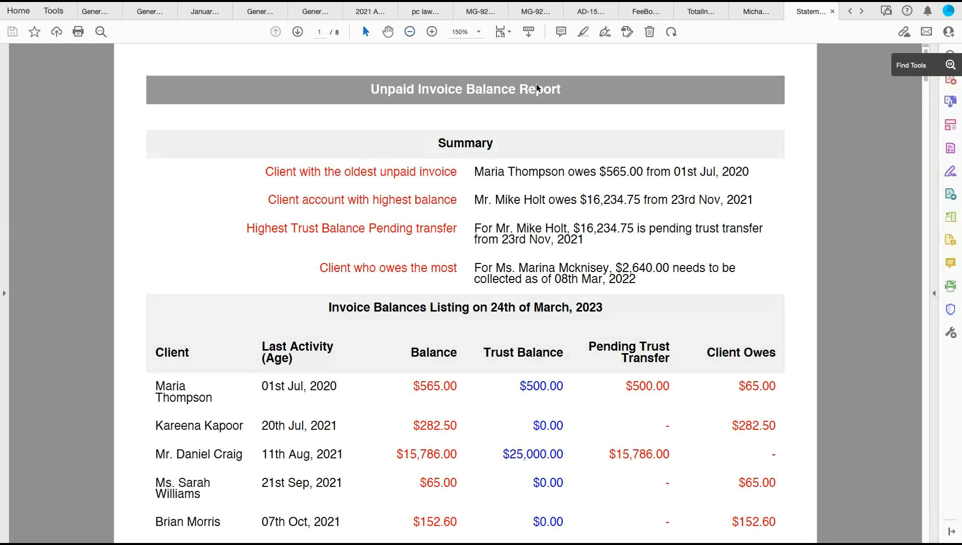
pyautogui.scroll(-3, 537, 89)
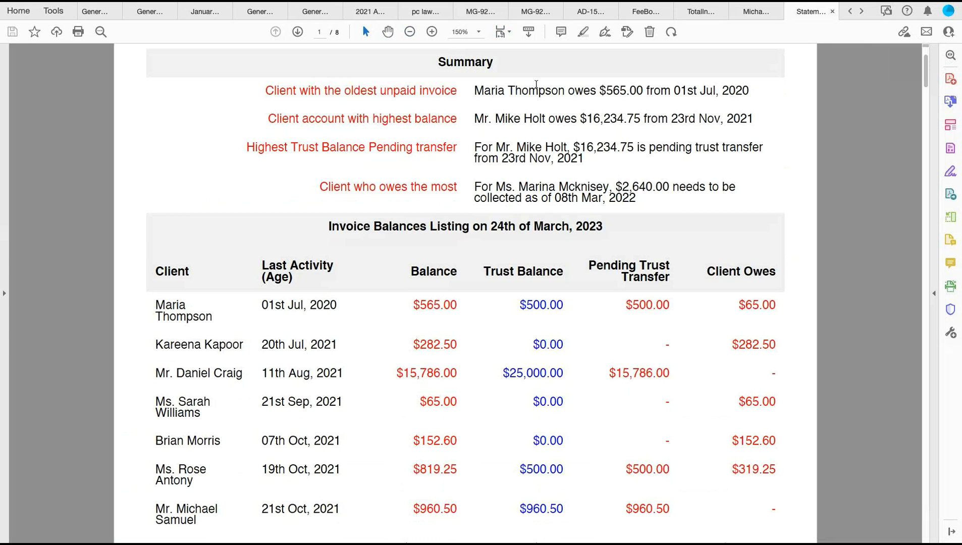
pyautogui.moveTo(475, 90); pyautogui.dragTo(427, 226)
pyautogui.click(672, 119)
pyautogui.scroll(1, 536, 85)
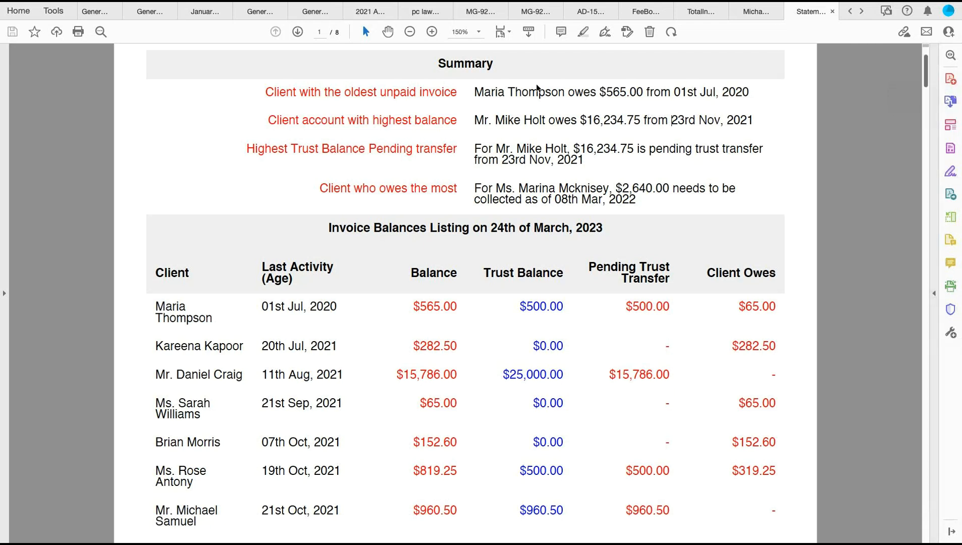
pyautogui.scroll(-10, 537, 89)
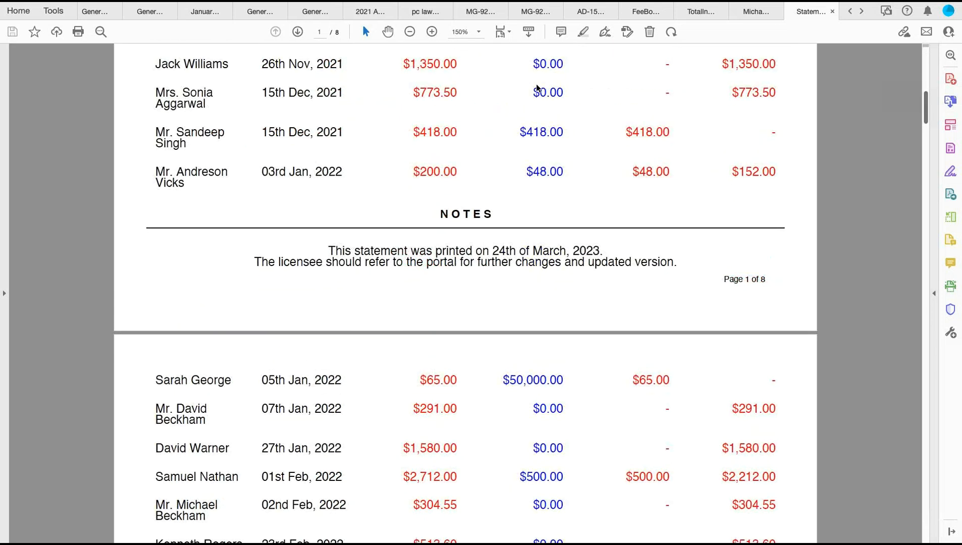
pyautogui.scroll(-2, 538, 89)
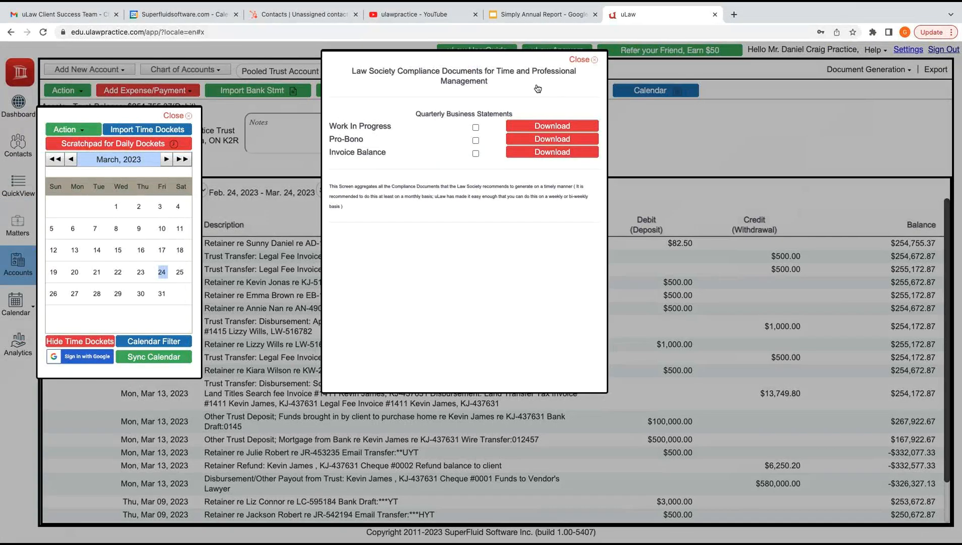
pyautogui.click(538, 88)
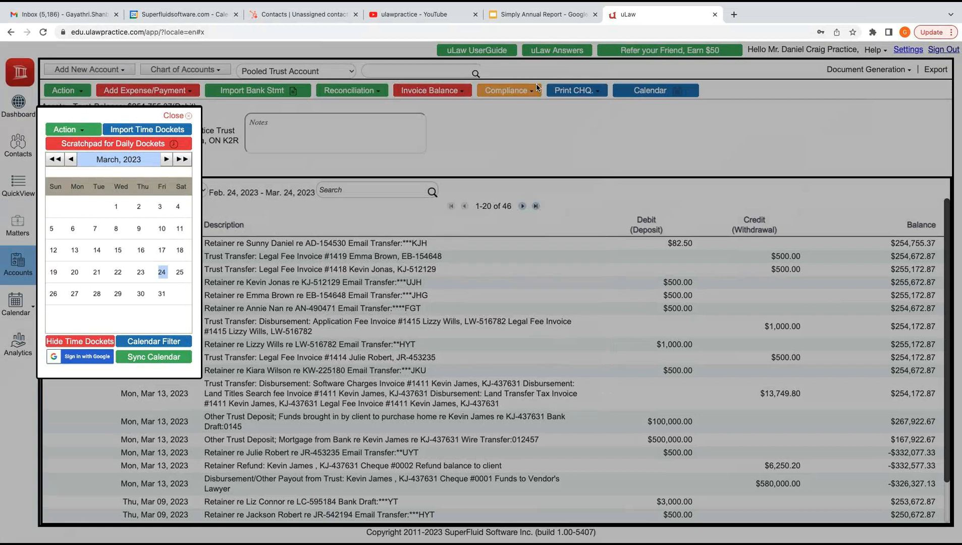
pyautogui.click(537, 88)
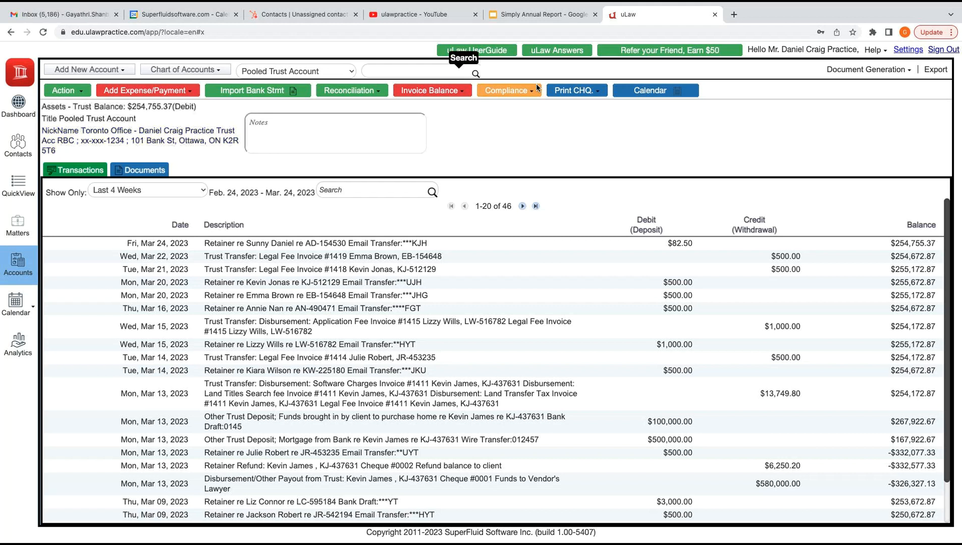
# - Switch to the Simply Annual Report presentation in Google Slides and review the Receipts & Disbursement Journals and Cash Receipts slides
pyautogui.hotkey('ctrl', 'shift', 'Tab')
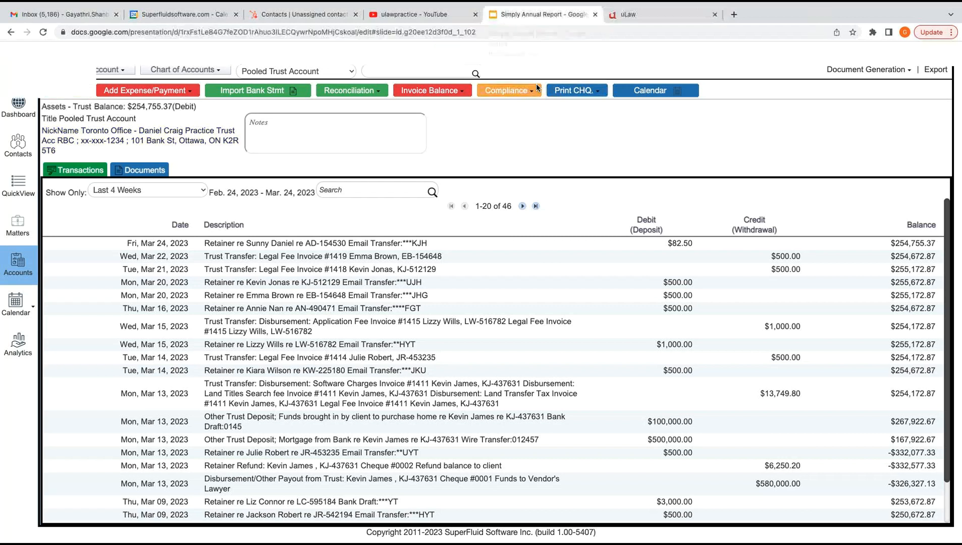
pyautogui.press('Up')
pyautogui.press('Up')
pyautogui.press('Up')
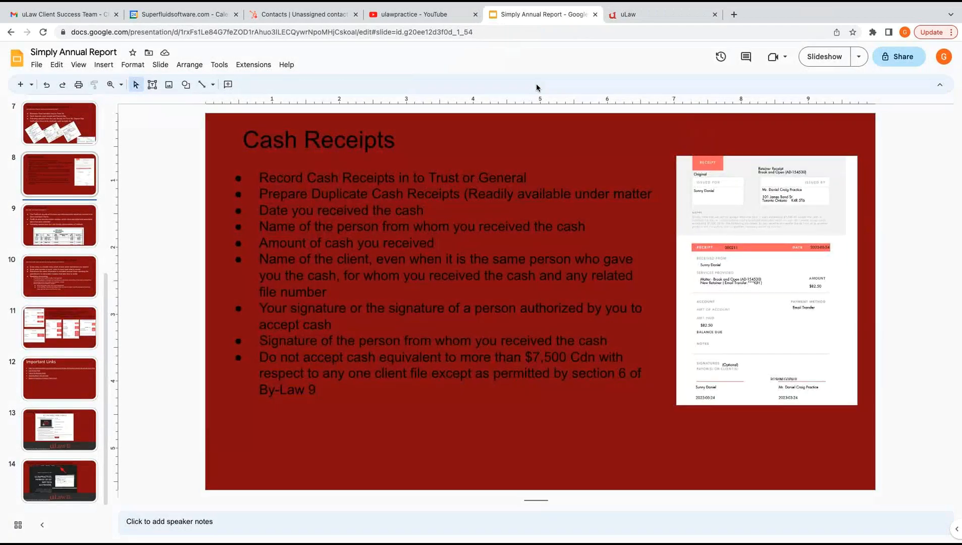
pyautogui.press('Up')
pyautogui.press('Up')
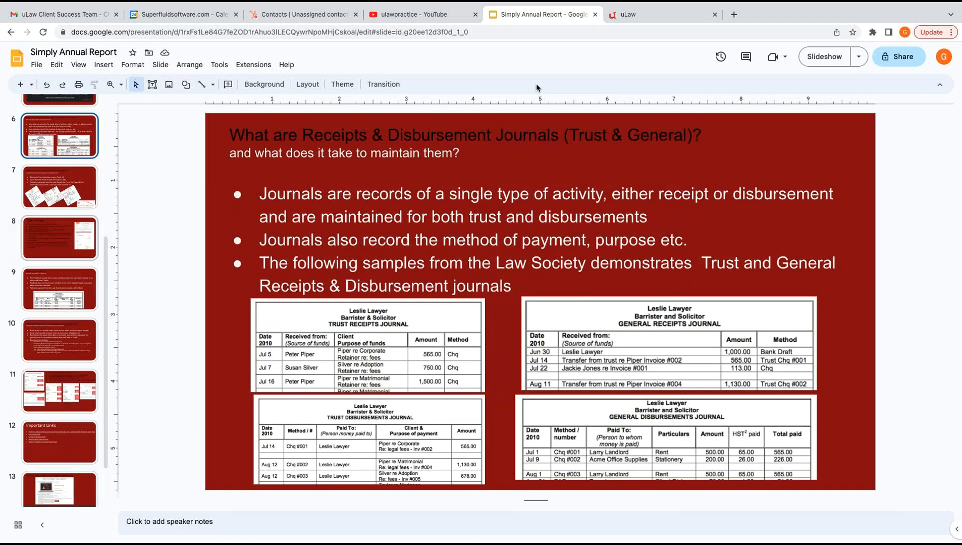
pyautogui.press('Down')
pyautogui.press('Down')
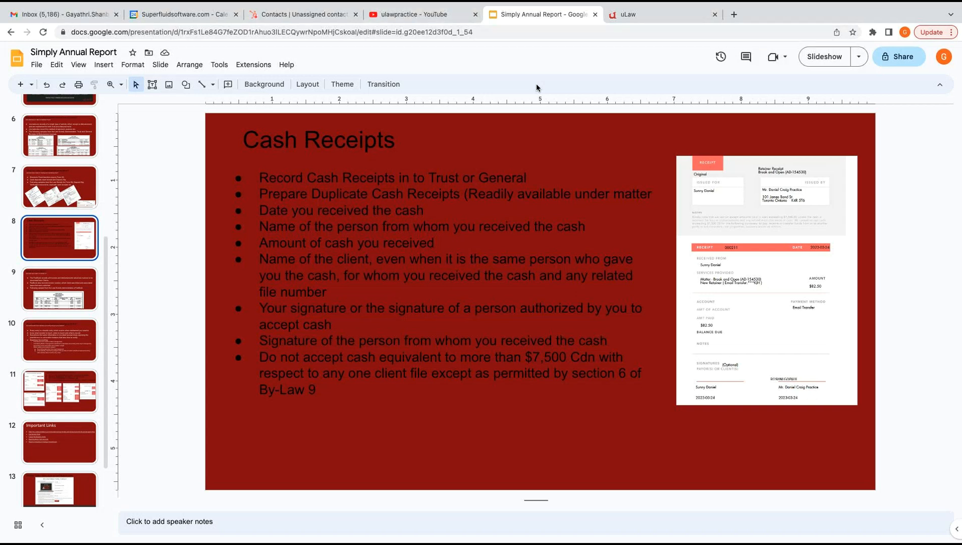
# - Return to uLaw's matters and open the client's Marriage Contract matter
pyautogui.hotkey('ctrl', 'Tab')
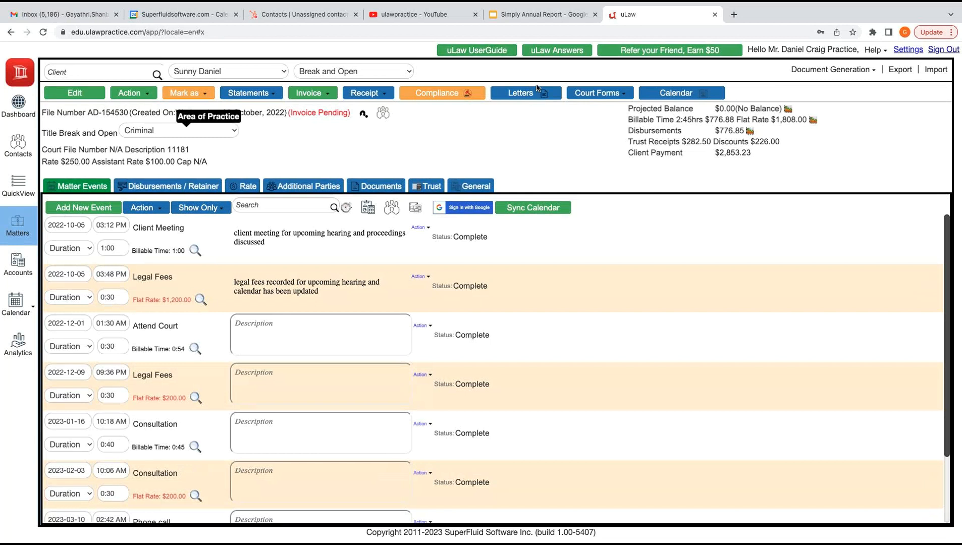
pyautogui.click(228, 71)
pyautogui.press('Down')
pyautogui.press('Down')
pyautogui.press('Down')
pyautogui.press('Down')
pyautogui.press('Down')
pyautogui.press('Down')
pyautogui.press('Down')
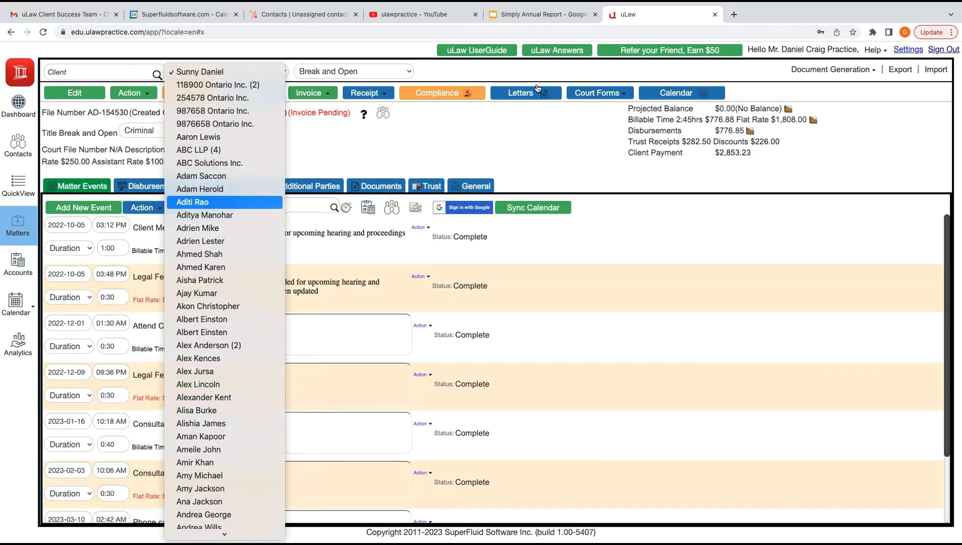
pyautogui.press('Up')
pyautogui.press('Return')
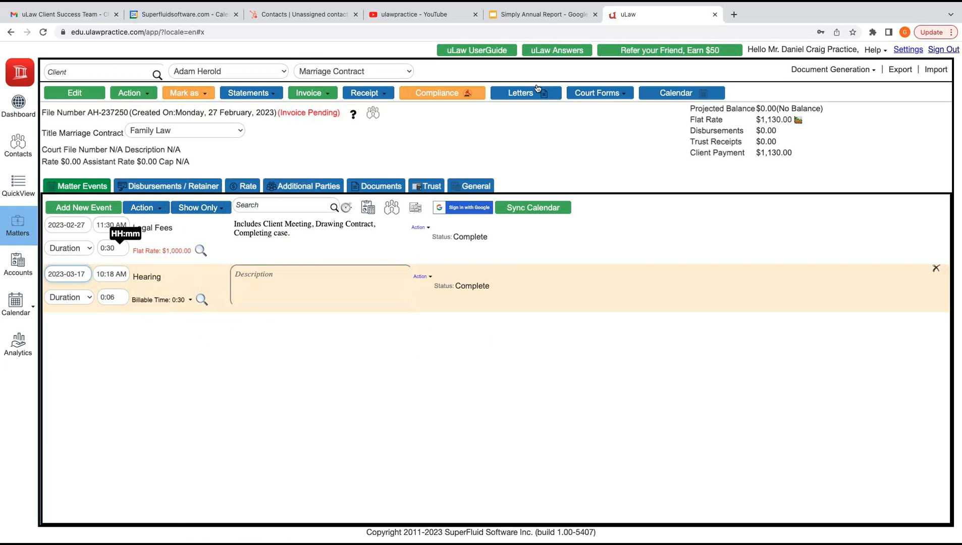
# - Delete the 2023-03-17 Hearing event from the Marriage Contract matter and save
pyautogui.hotkey('ctrl', 'd')
pyautogui.hotkey('ctrl', 's')
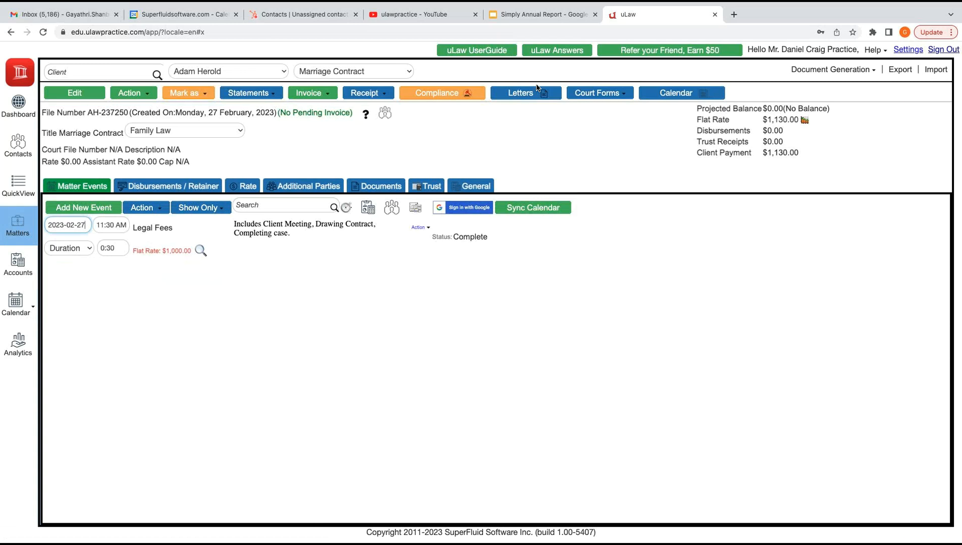
# - Add a new event titled "Drafting, Filing and other paperwork" to the Marriage Contract matter
pyautogui.hotkey('ctrl', 'alt', 'n')
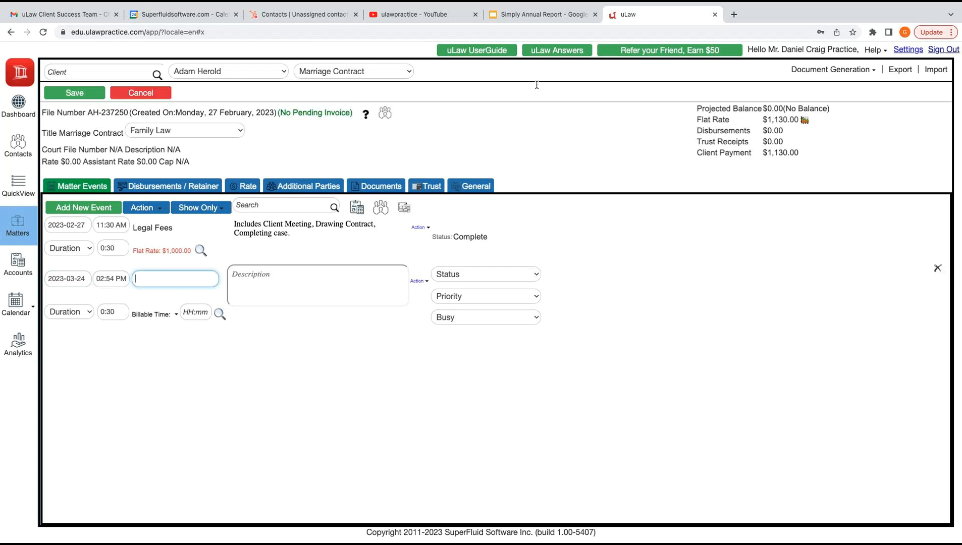
pyautogui.write('Draf')
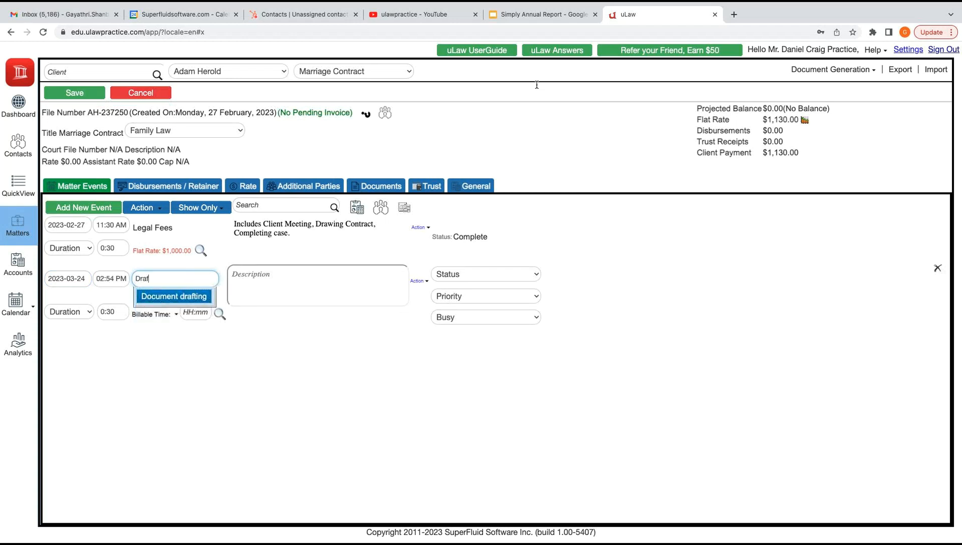
pyautogui.write('ting, Filing ')
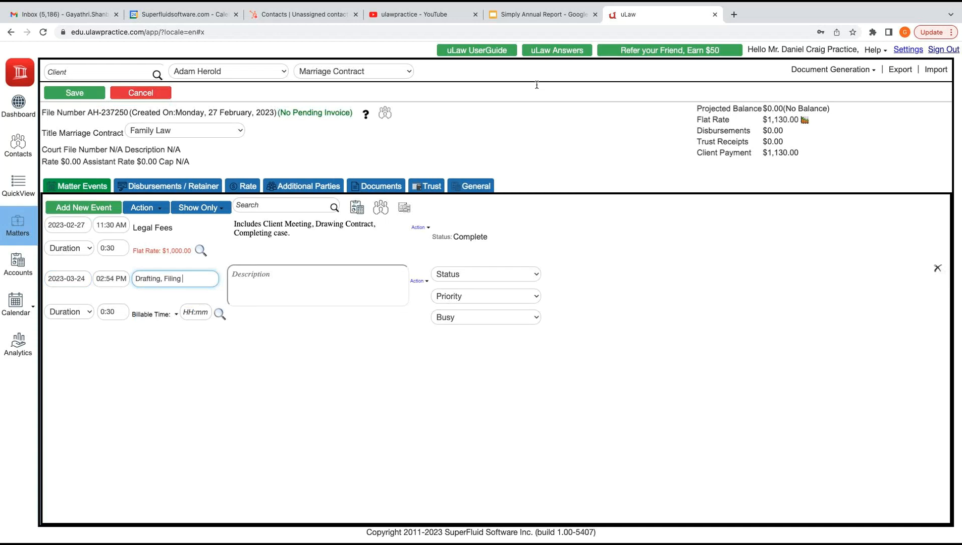
pyautogui.write('and other paperwork')
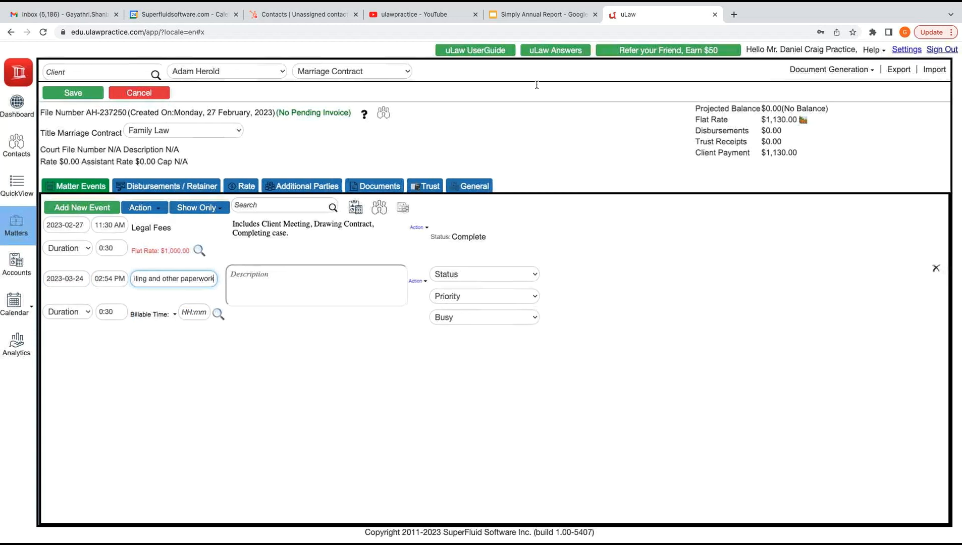
# - Set the new event's duration to 3:00 and autofill its billable time as Pro Bono
pyautogui.press('Tab')
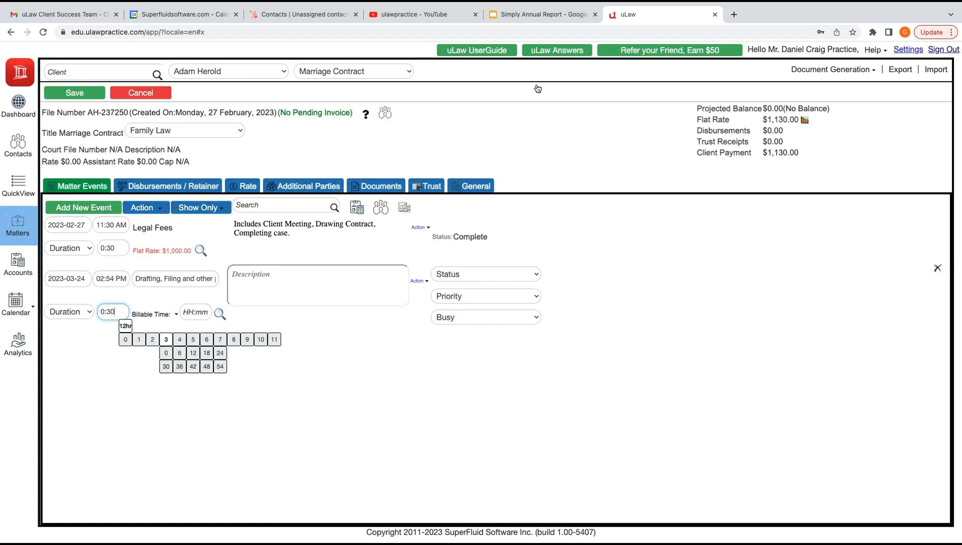
pyautogui.click(166, 353)
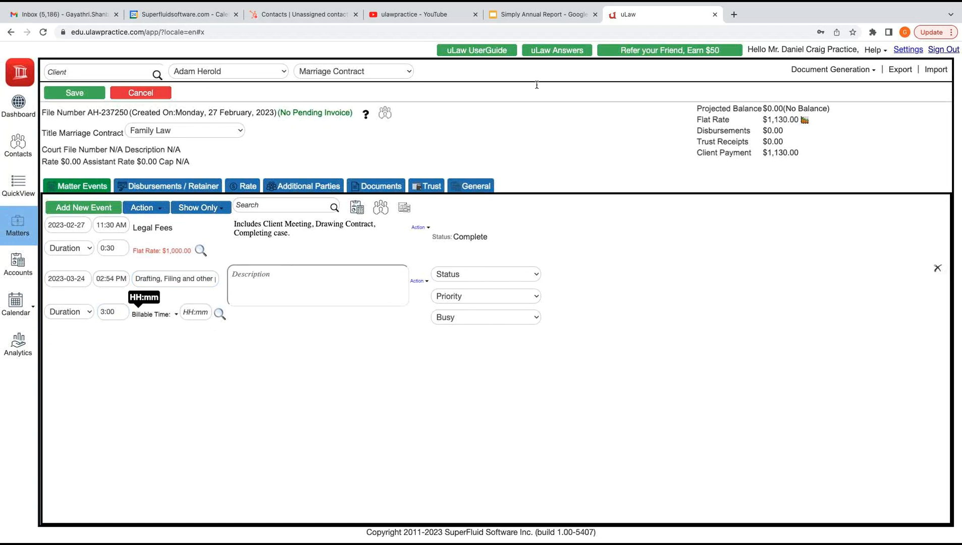
pyautogui.click(176, 315)
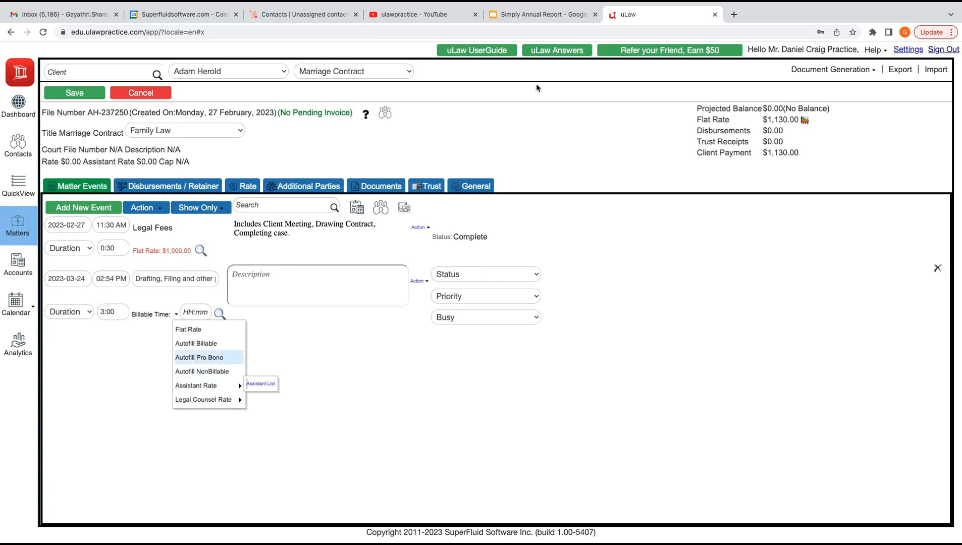
pyautogui.click(196, 343)
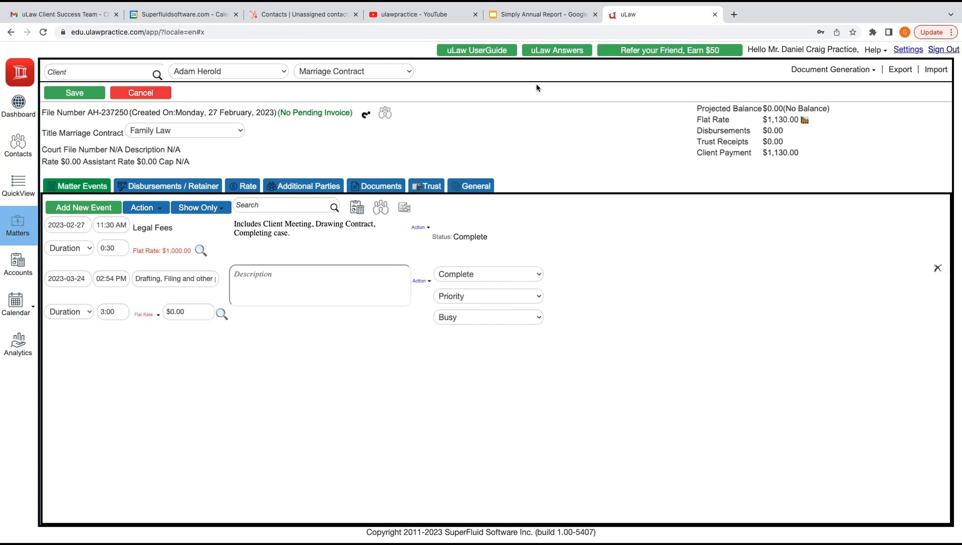
# - Save the matter with its new pro bono event and complete the invoice for the Marriage Contract matter
pyautogui.click(537, 89)
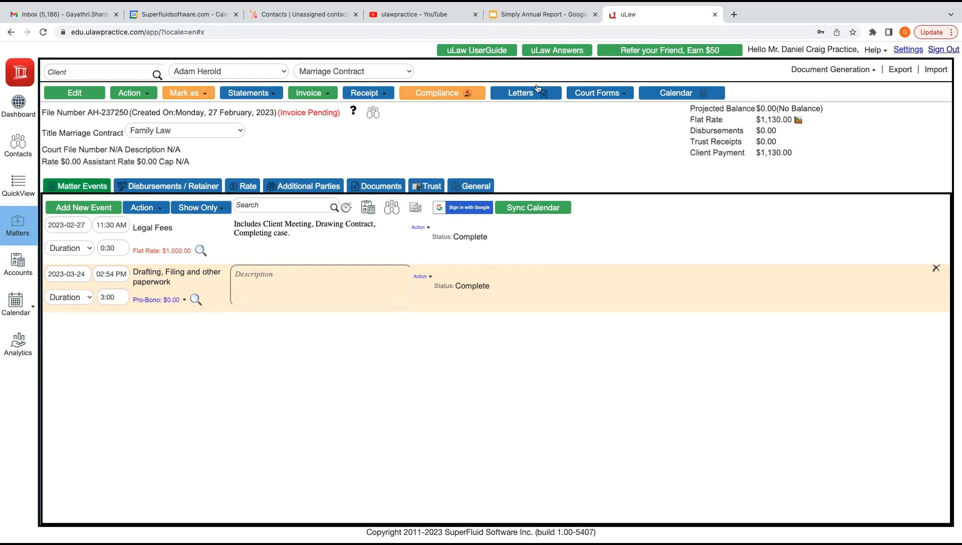
pyautogui.click(313, 93)
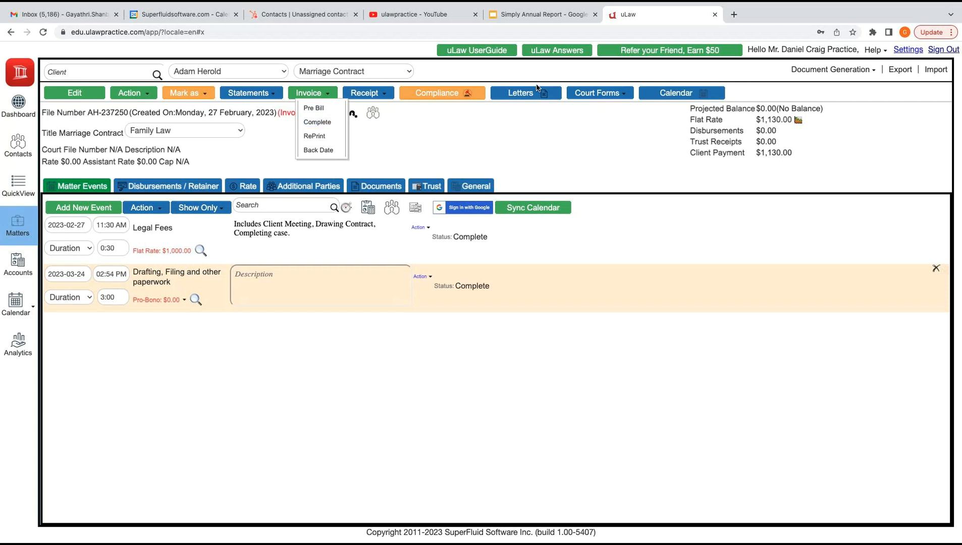
pyautogui.click(536, 85)
pyautogui.click(312, 93)
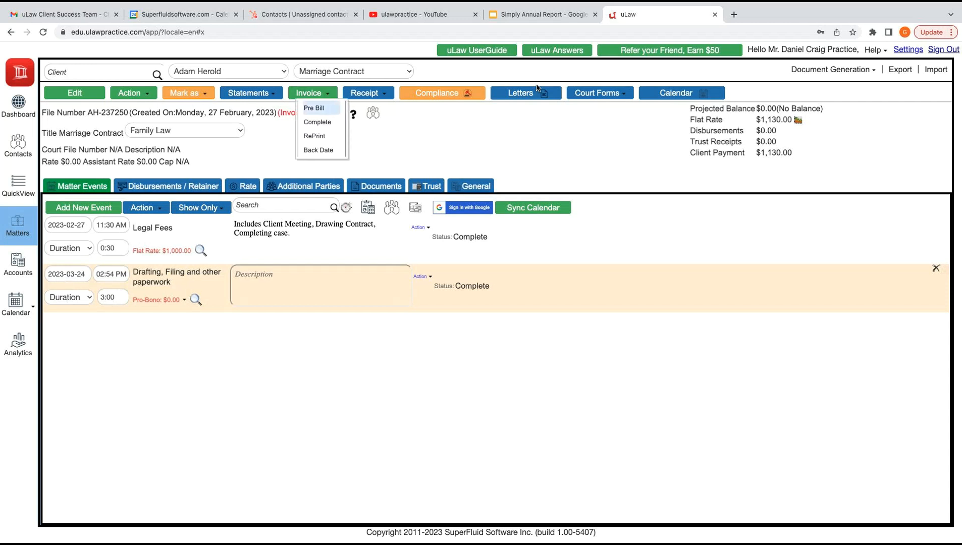
pyautogui.click(319, 123)
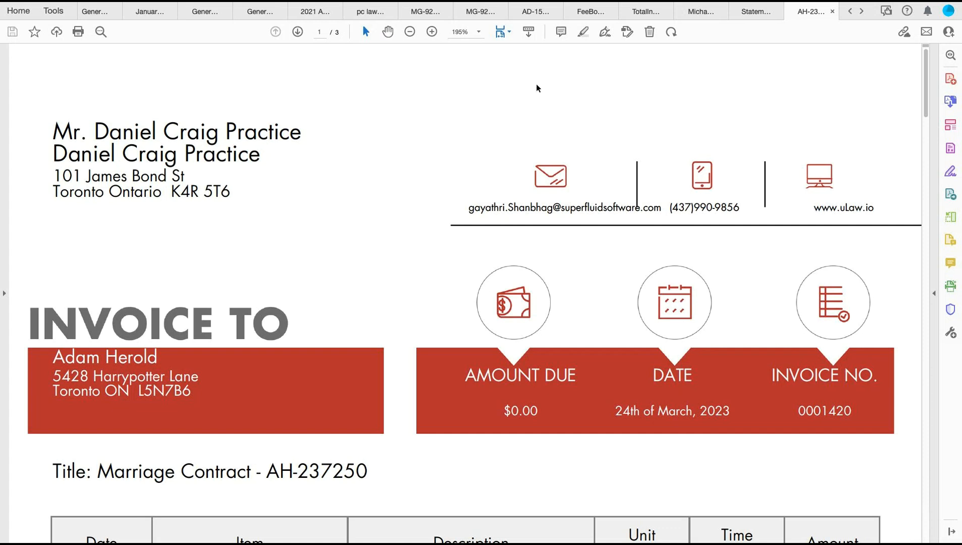
# - Zoom the generated invoice out to 100% and review its line items and totals
pyautogui.click(409, 32)
pyautogui.click(410, 32)
pyautogui.click(410, 32)
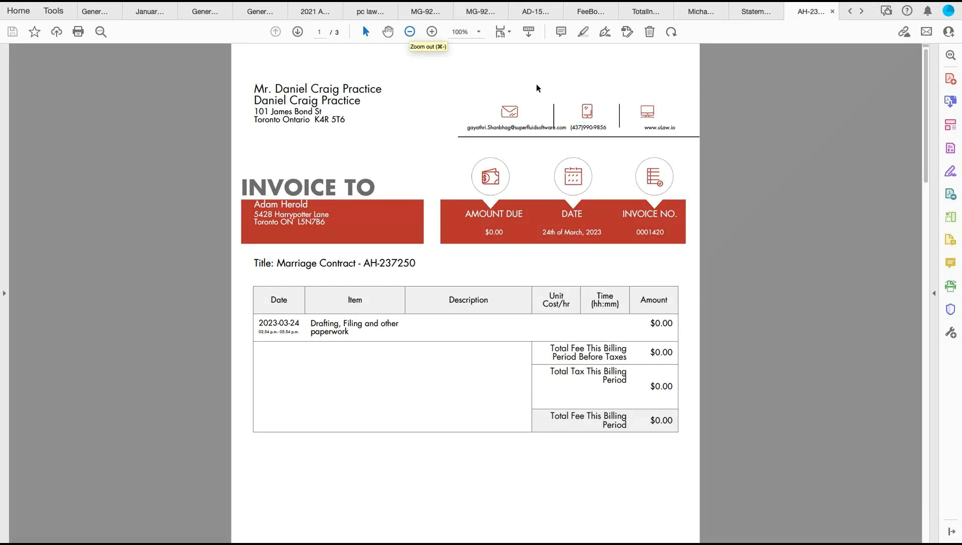
# - Return to uLaw and download the calendar's Pro-Bono compliance report for Today
pyautogui.press('super+Tab')
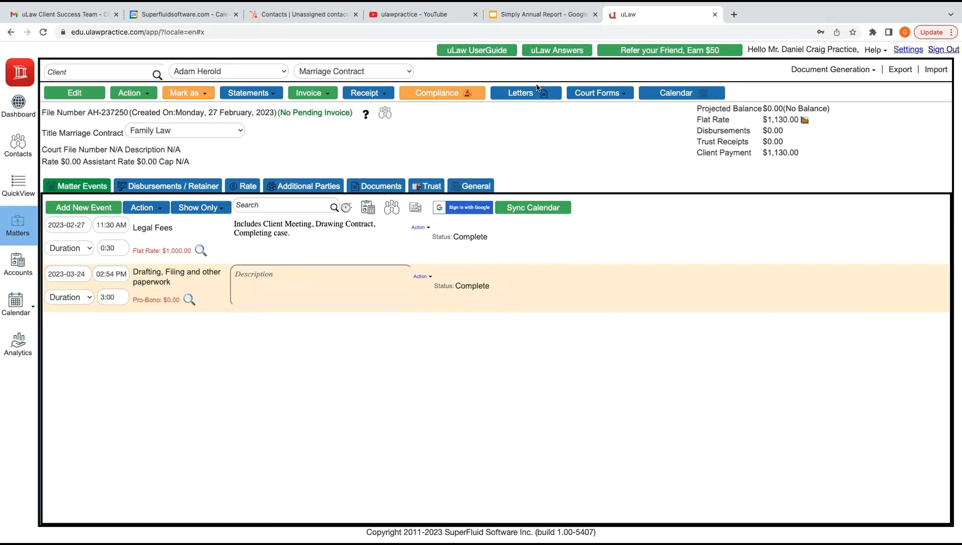
pyautogui.click(681, 93)
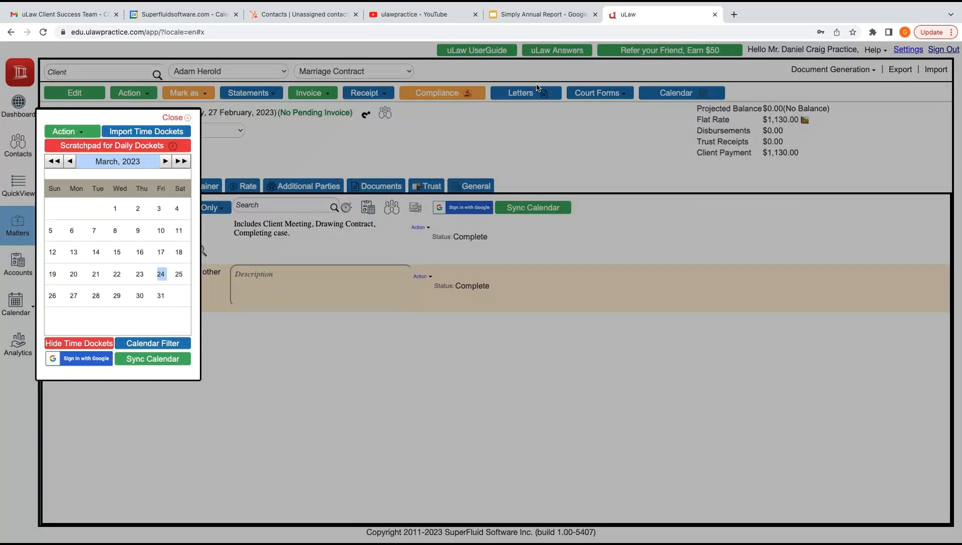
pyautogui.click(72, 131)
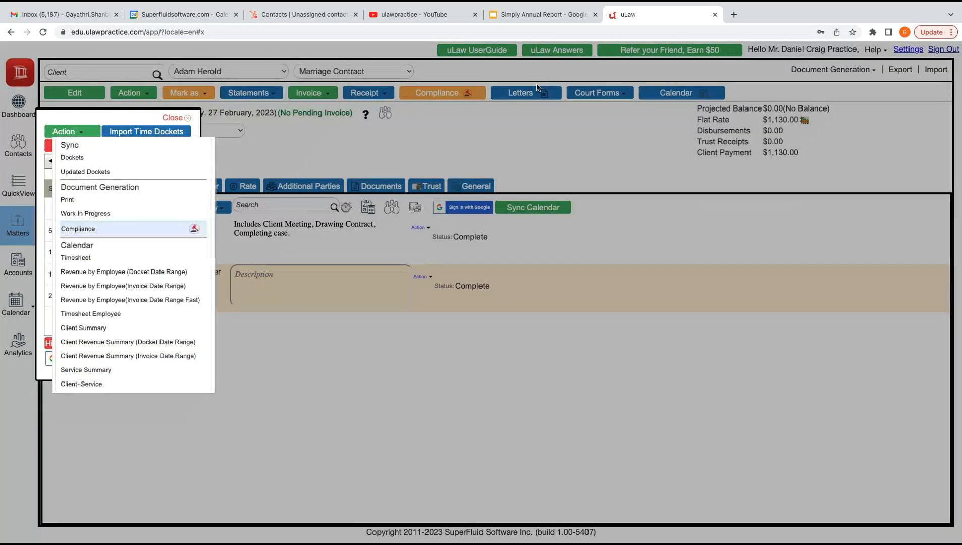
pyautogui.click(91, 229)
pyautogui.click(553, 138)
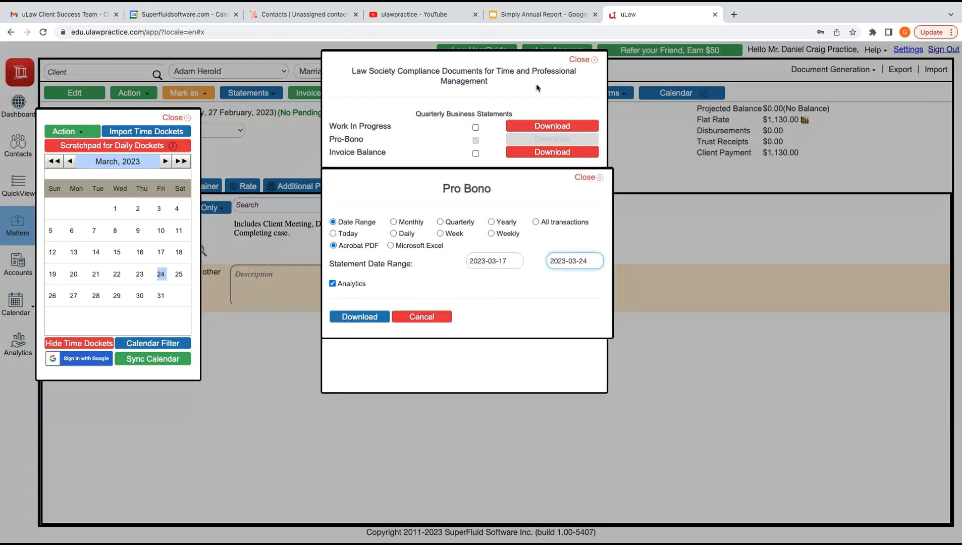
pyautogui.click(333, 234)
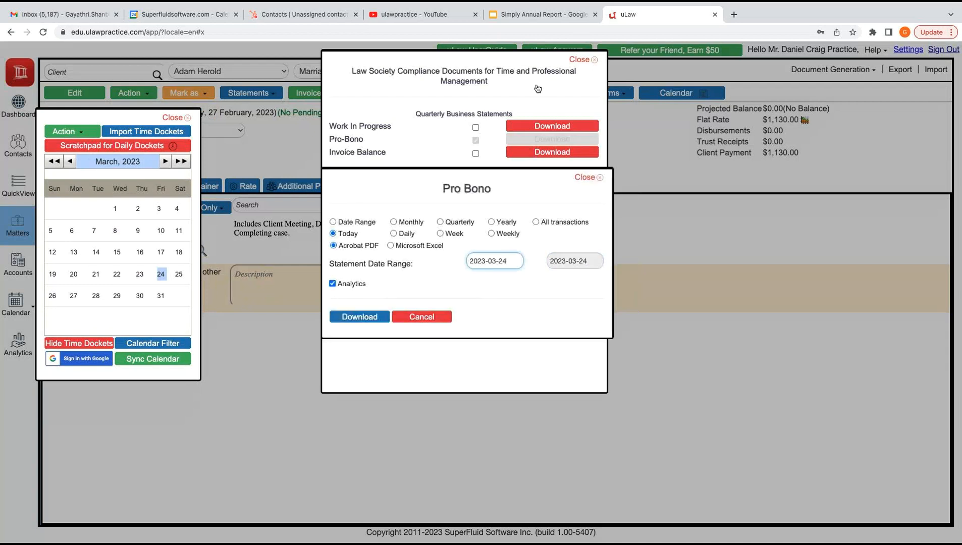
pyautogui.click(359, 317)
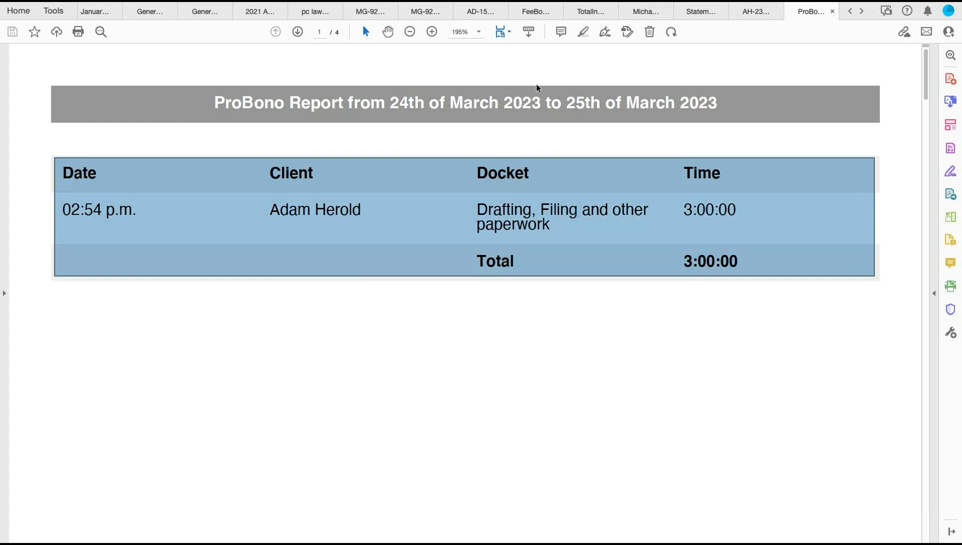
# - Look over the date, client, docket and time entries in the downloaded ProBono report
pyautogui.scroll(-1, 536, 88)
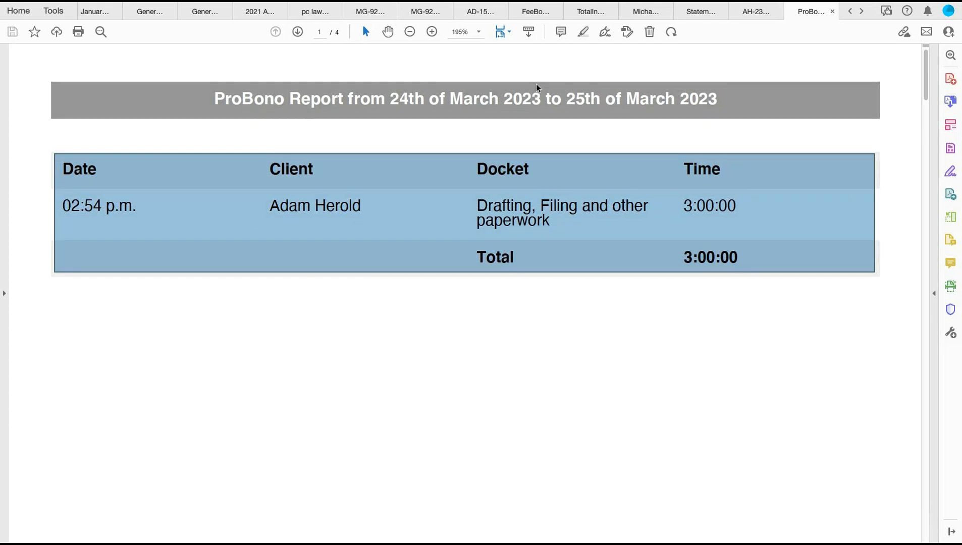
pyautogui.scroll(1, 536, 88)
pyautogui.scroll(-1, 537, 88)
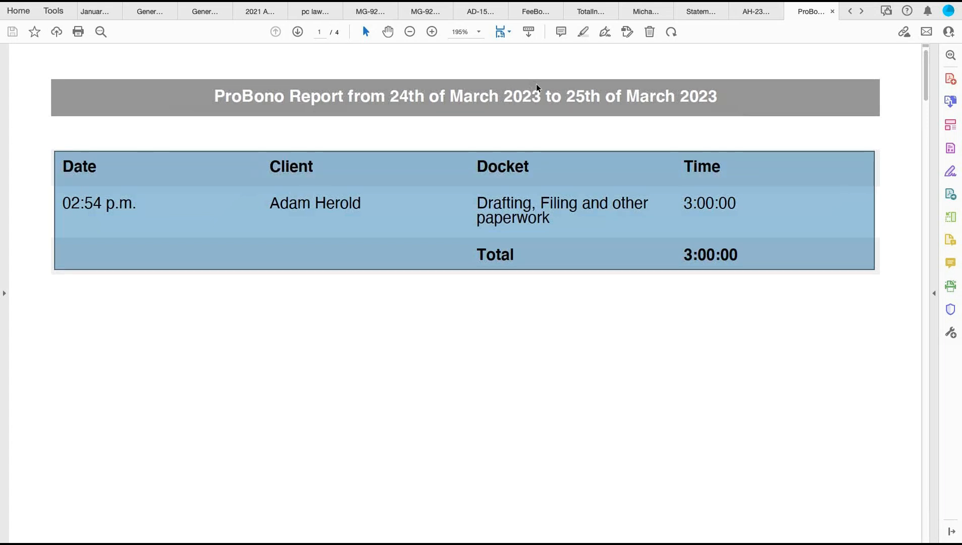
pyautogui.scroll(1, 537, 87)
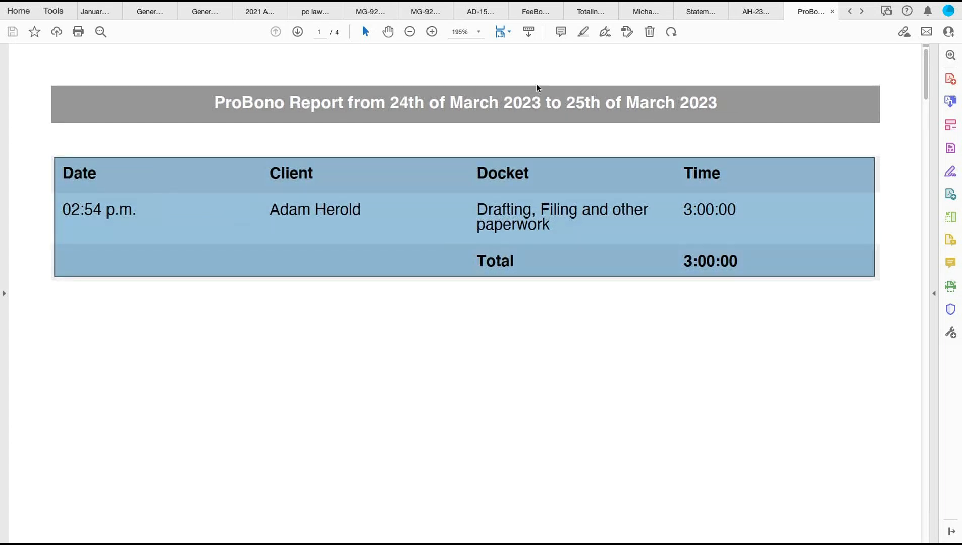
# - Close the Law Society Compliance Documents window in uLaw and switch back to the report in Adobe Acrobat
pyautogui.hotkey('ctrl', 'Left')
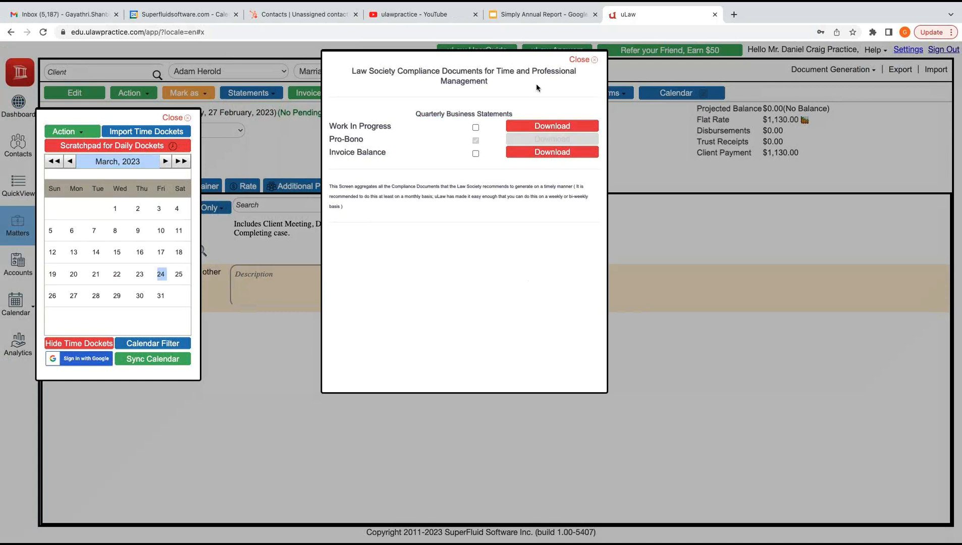
pyautogui.press('Escape')
pyautogui.press('super+Tab')
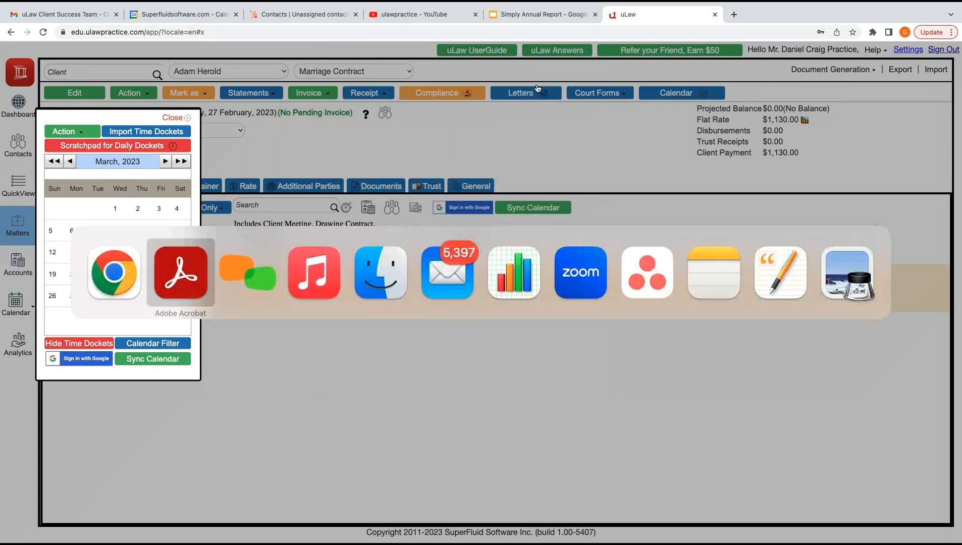
# - Select the Docket and Time columns of the ProBono report and examine the recorded pro bono hours
pyautogui.scroll(-1, 537, 89)
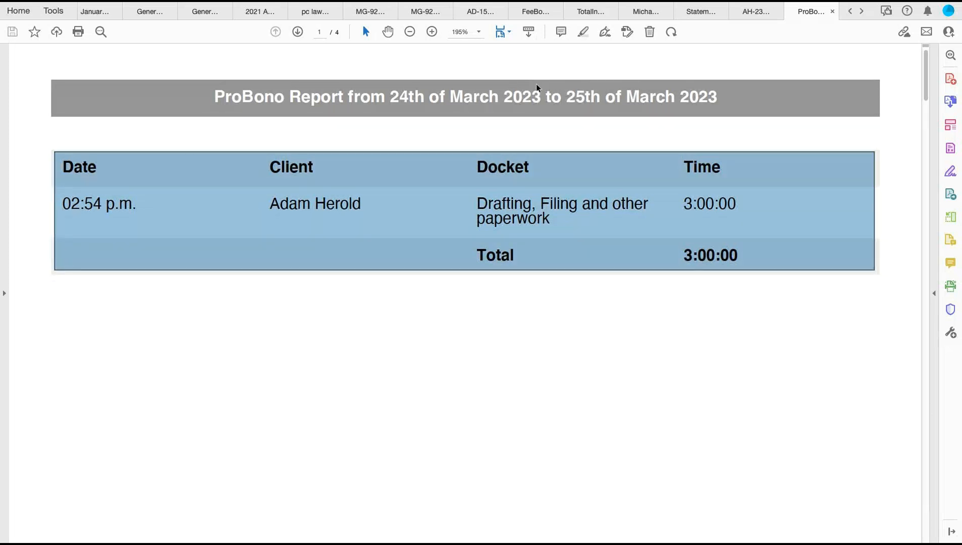
pyautogui.scroll(-1, 536, 89)
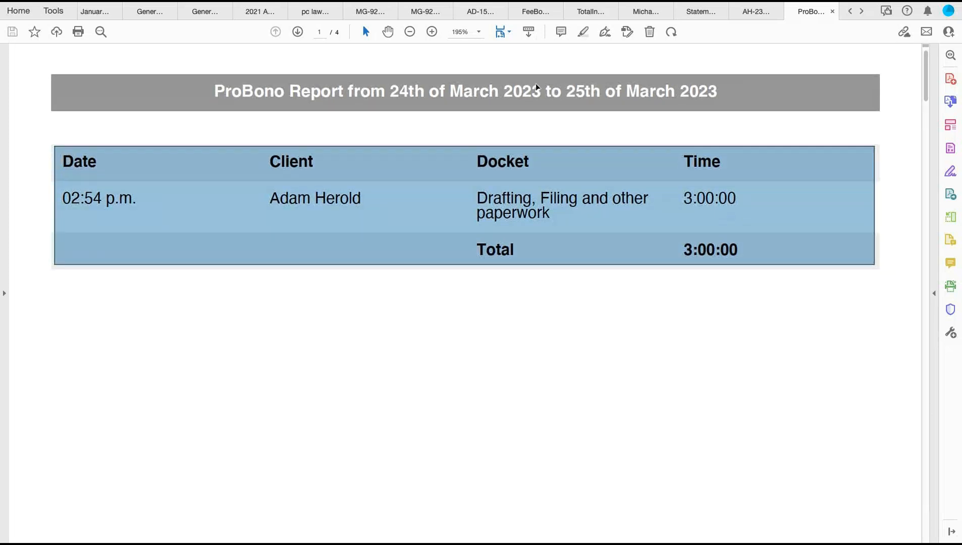
pyautogui.click(720, 324)
pyautogui.moveTo(776, 235); pyautogui.dragTo(450, 143)
pyautogui.scroll(-3, 536, 88)
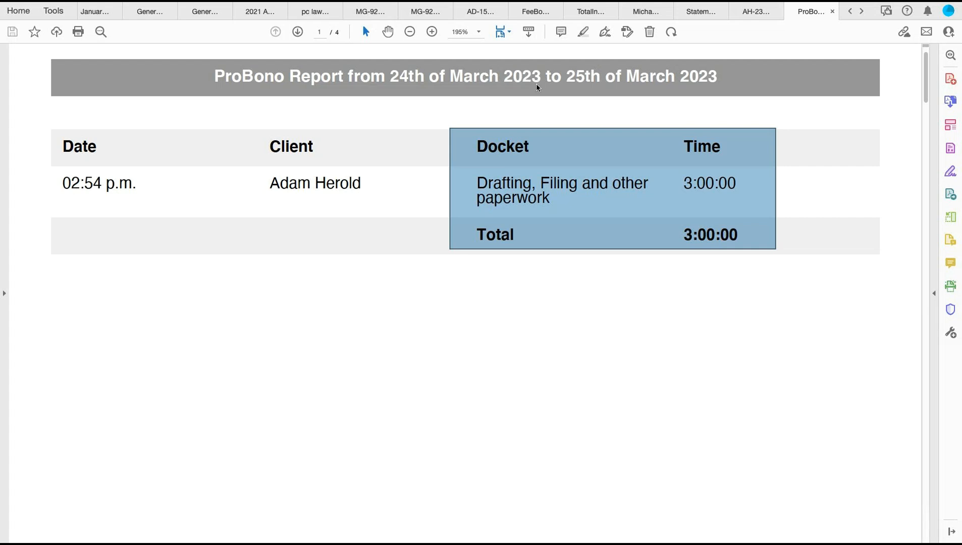
pyautogui.scroll(-1, 537, 87)
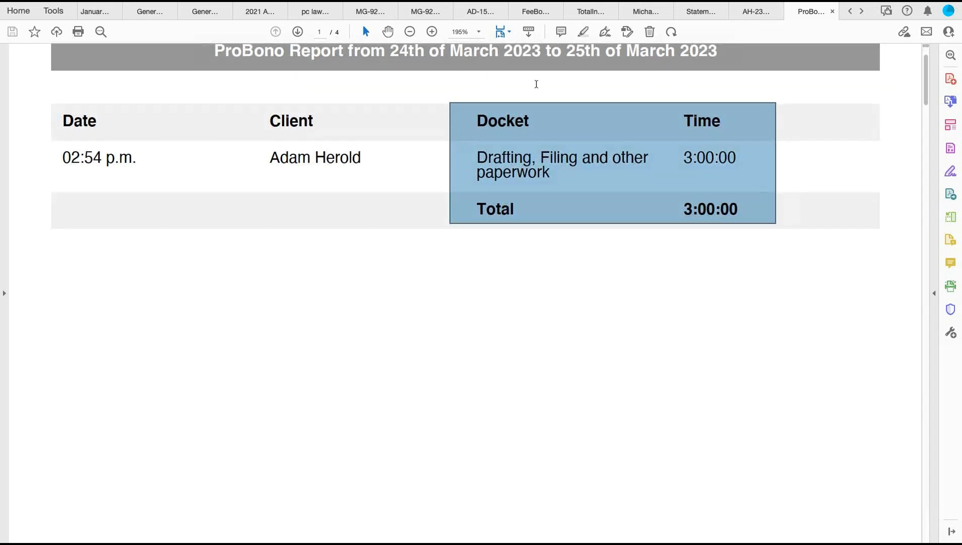